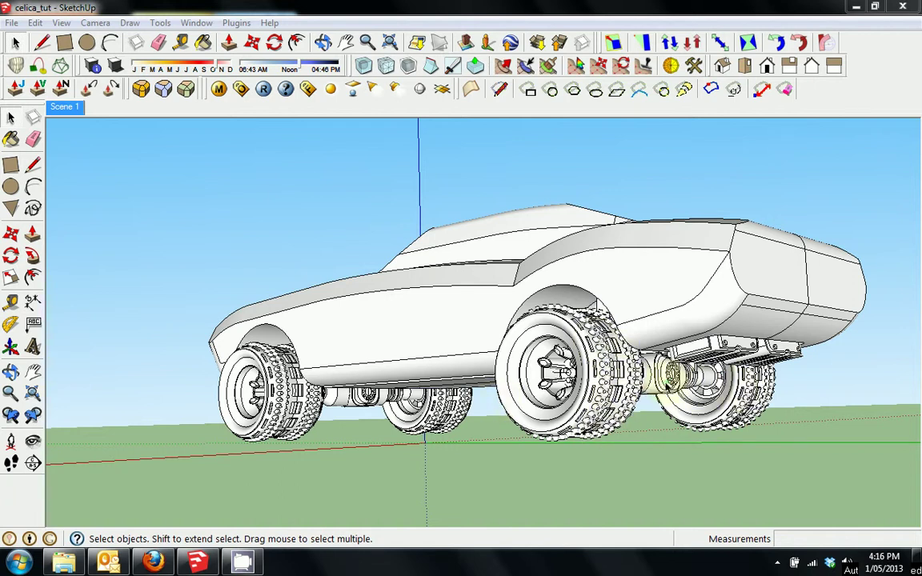
Step: Select the car model and open its group for editing
left_click(668, 378)
scroll(669, 377, "up", 3)
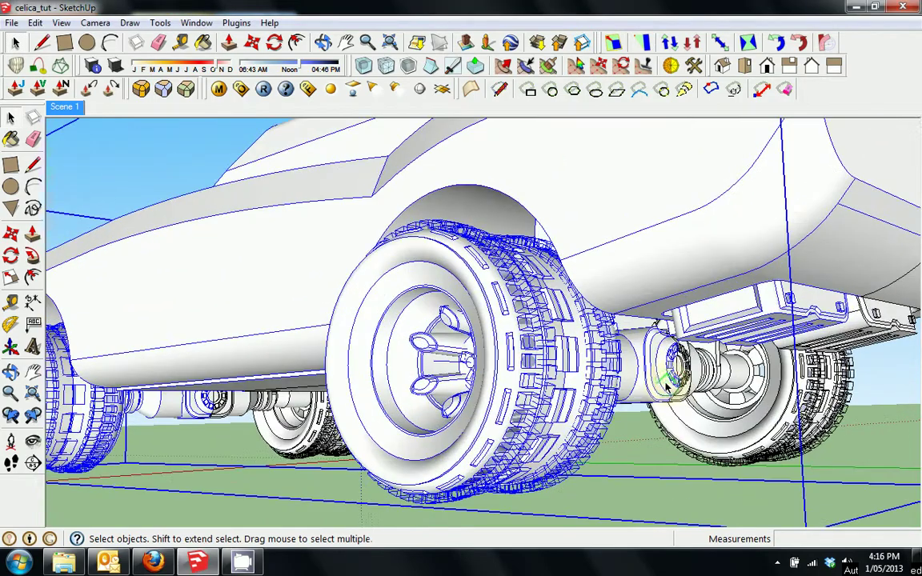
middle_click_drag(669, 378, 554, 377)
double_click(543, 409)
Step: Open the nested car body group and orbit to view the car's rear end
left_click(554, 376)
scroll(554, 376, "up", 2)
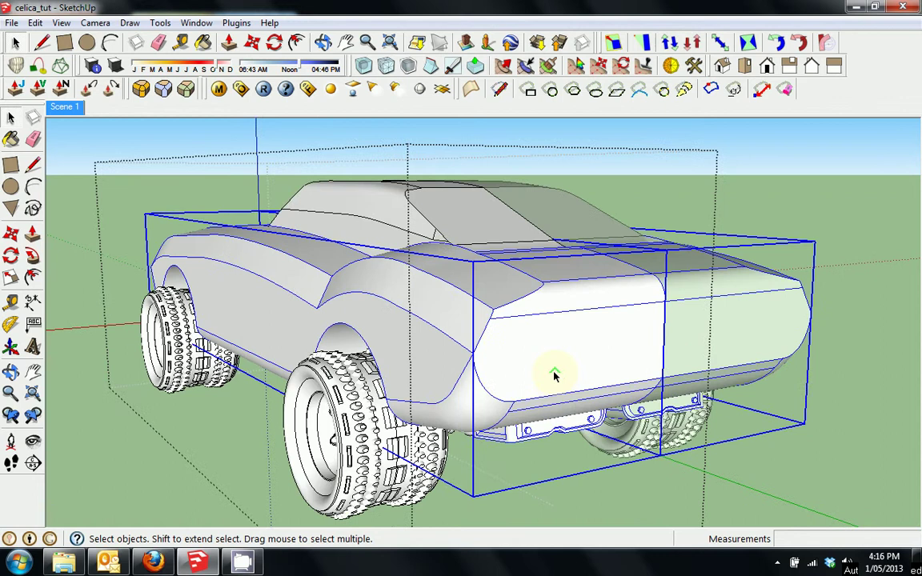
double_click(553, 376)
middle_click_drag(551, 366, 424, 292)
Step: Draw a rectangle on the ground behind the car with the Rectangle tool
left_click(446, 256)
key("r")
left_click(541, 395)
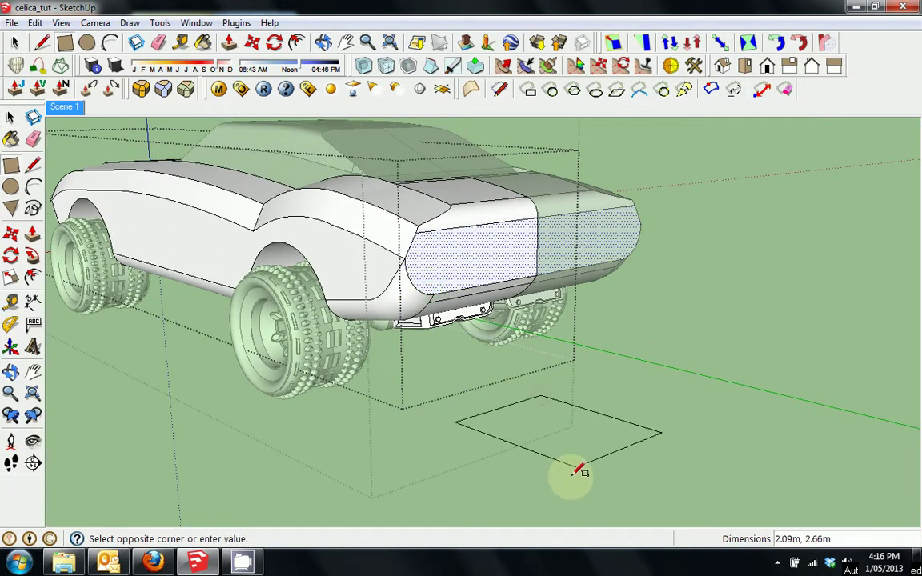
left_click(573, 475)
Step: Push/Pull the ground rectangles up into boxes about 1.59 m tall
key("p")
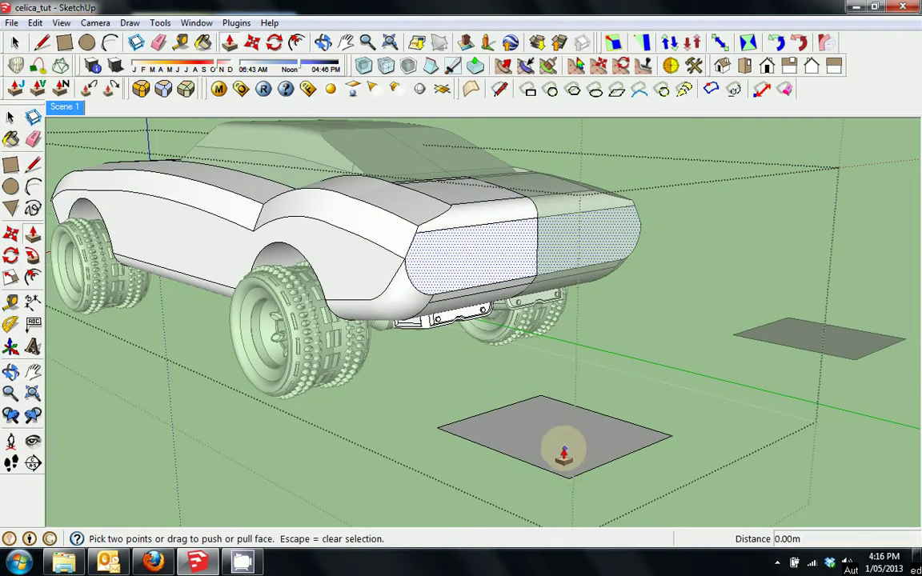
key("space")
left_click(572, 443)
key("p")
left_click_drag(569, 438, 578, 350)
key("space")
Step: Orbit around the boxes and select only the near box's front face
scroll(522, 387, "up", 2)
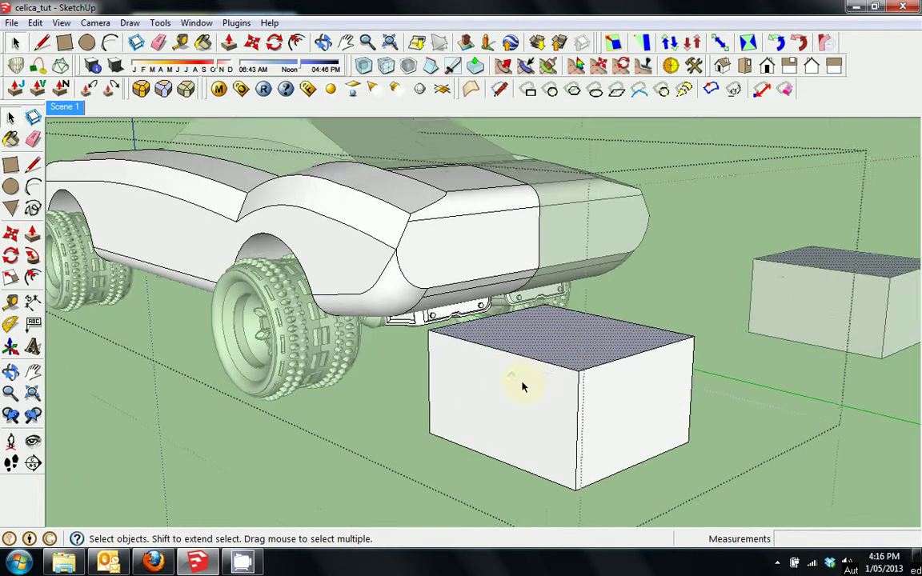
middle_click_drag(522, 387, 592, 409)
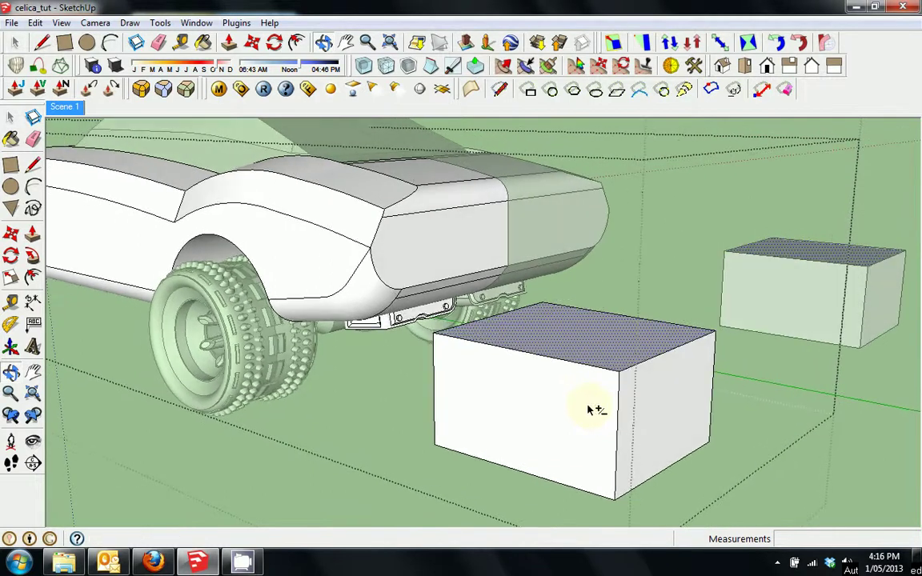
triple_click(526, 397)
left_click(476, 411)
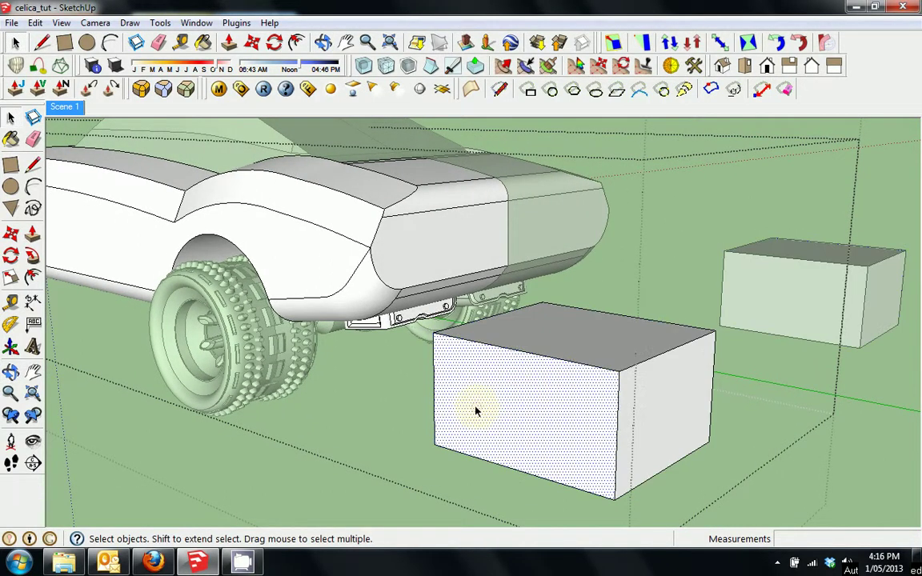
Step: Draw a quarter-circle arc from the left edge to the top edge of the box's front face
key("c")
left_click(435, 419)
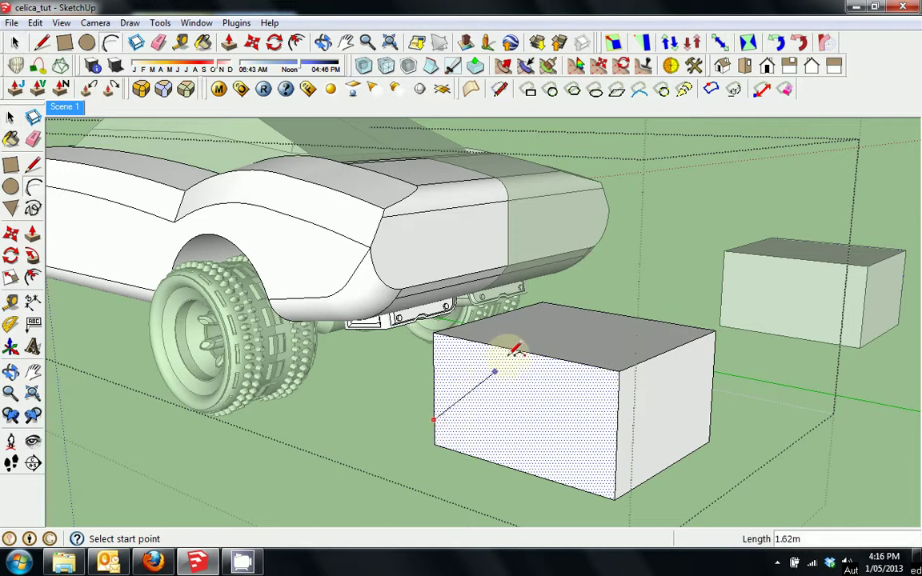
left_click(506, 350)
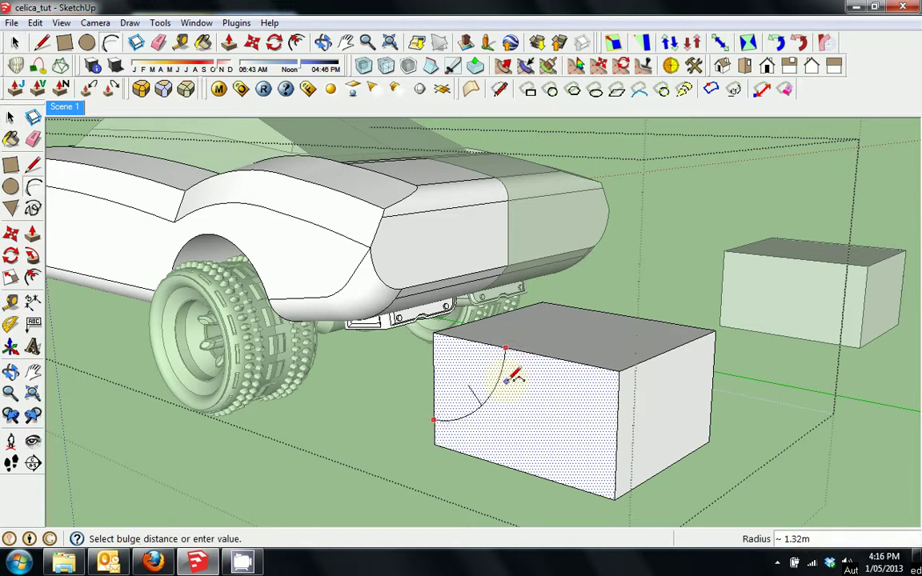
scroll(512, 375, "up", 3)
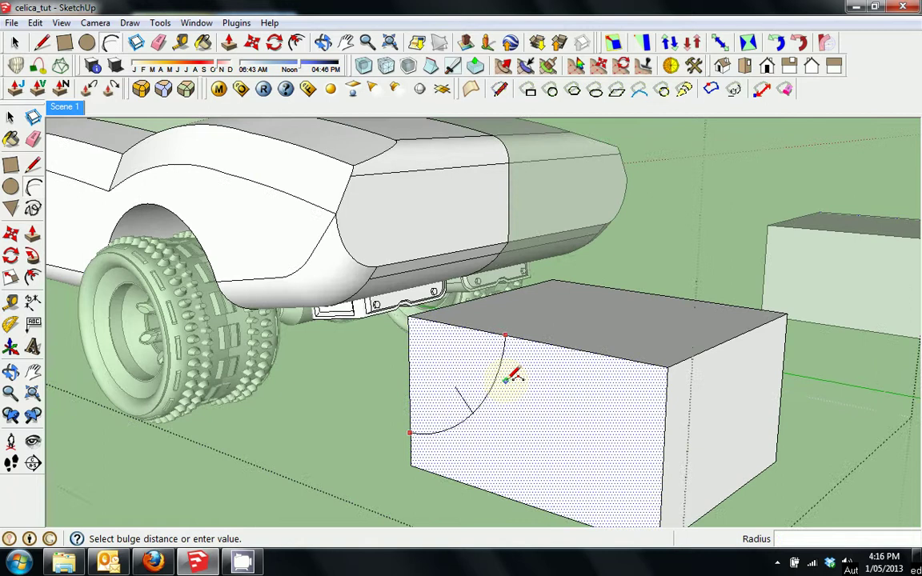
middle_click_drag(515, 376, 597, 350)
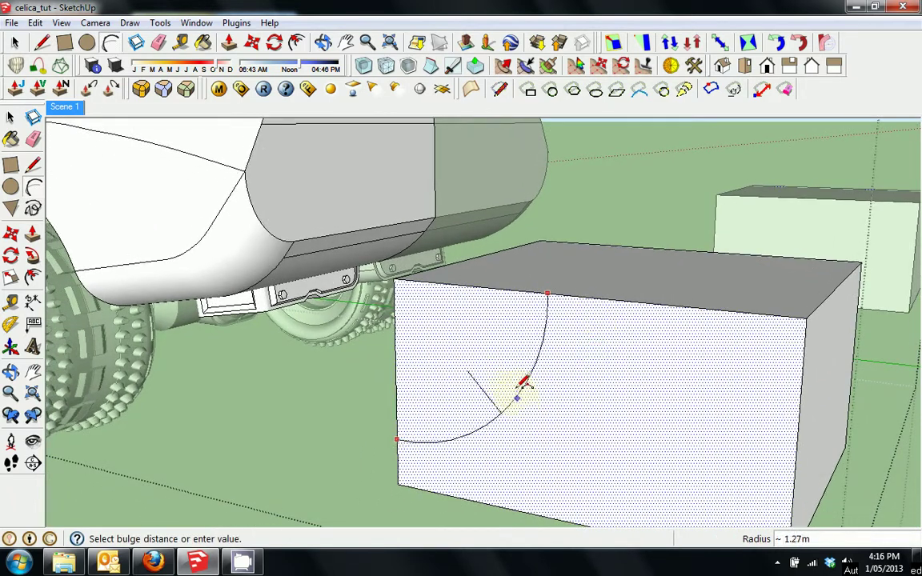
left_click(513, 378)
scroll(532, 390, "down", 3)
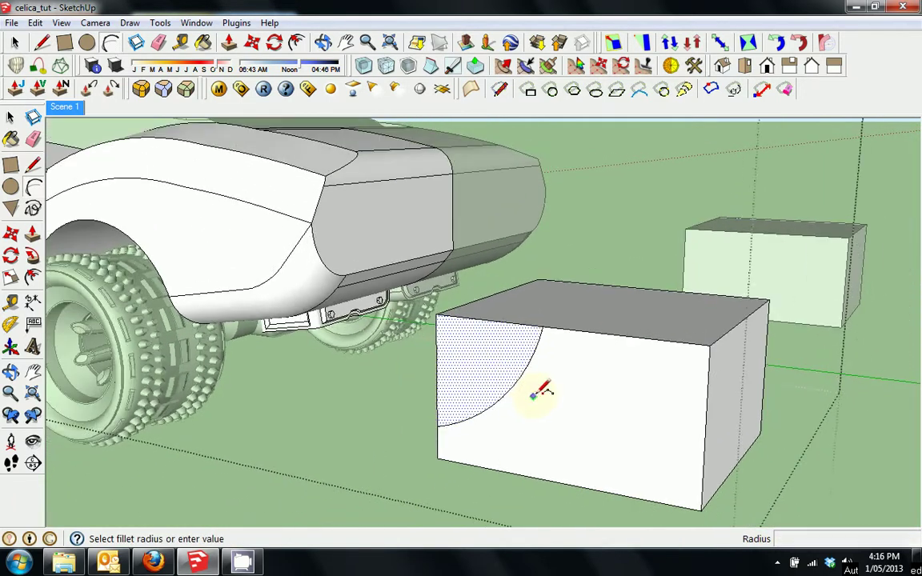
mouse_move(533, 393)
middle_mouse_down()
mouse_move(515, 429)
mouse_move(487, 412)
middle_mouse_up()
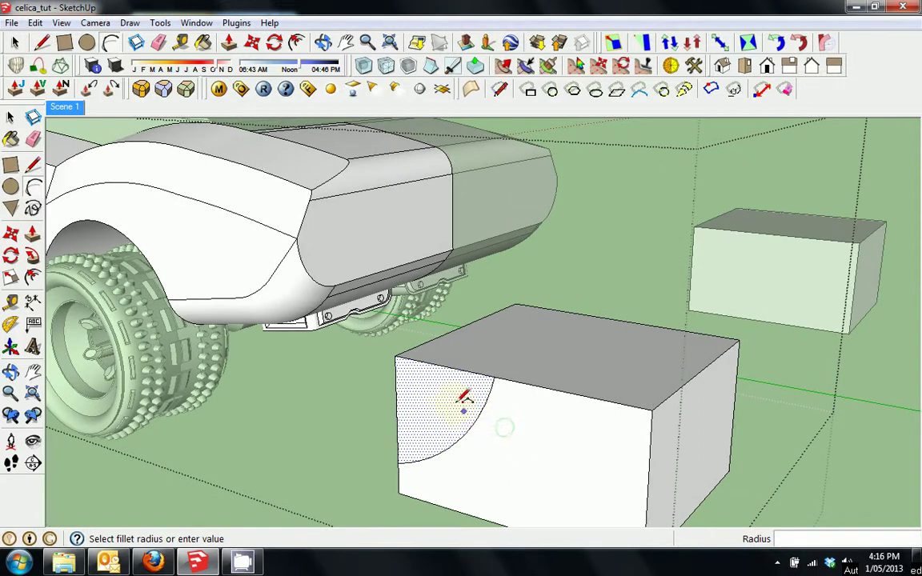
Step: Push the quarter-circle face back -1.87 m through the box to carve the curved notch
key("p")
left_click_drag(432, 403, 515, 356)
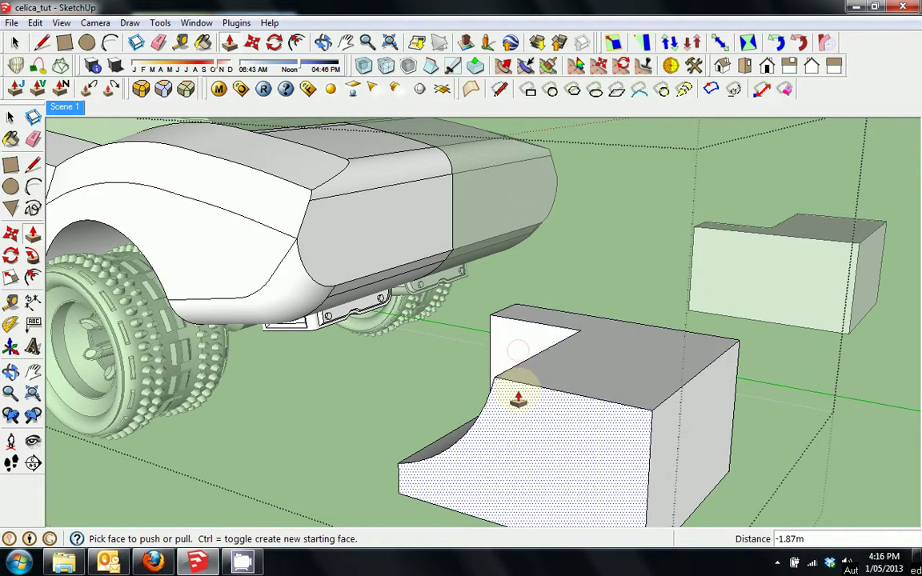
key("space")
middle_click_drag(462, 404, 670, 368)
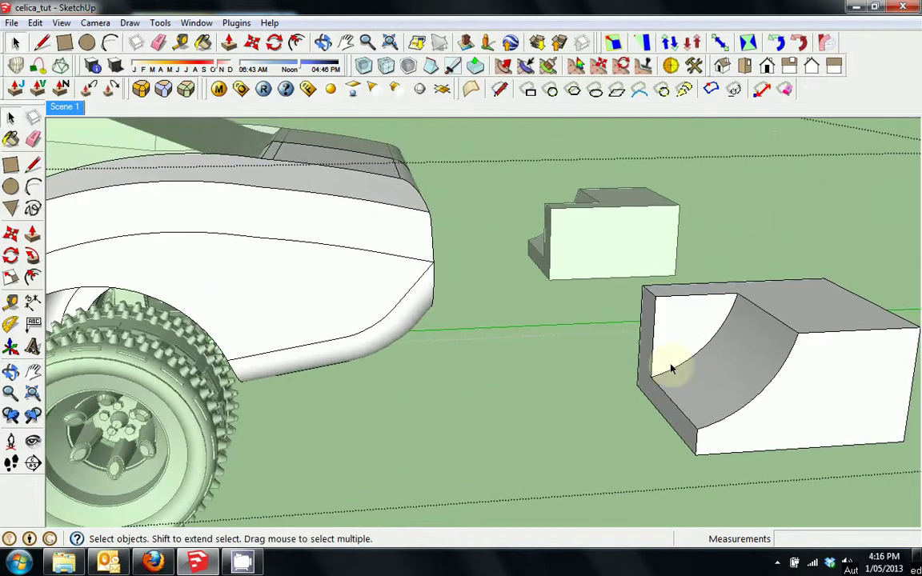
Step: Fillet the curved ramp edges with Round Corner at 0.20 m offset and 6 segments
left_click(141, 89)
left_click(890, 130)
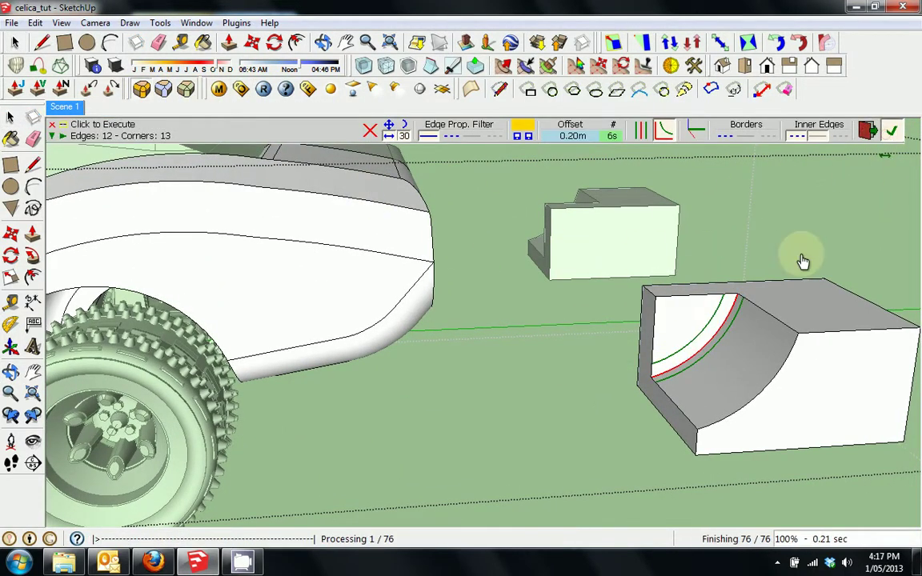
scroll(732, 327, "up", 5)
key("e")
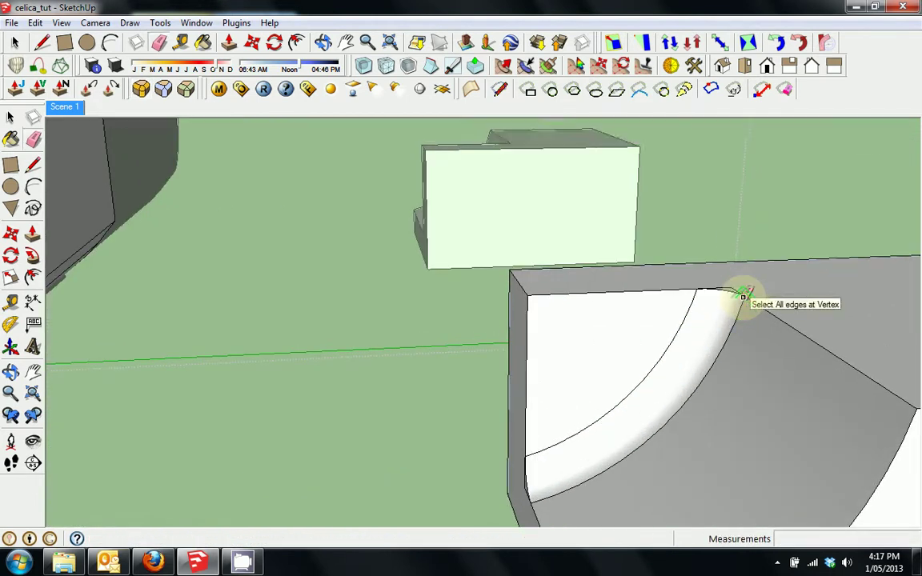
mouse_move(695, 424)
middle_mouse_down()
mouse_move(622, 432)
mouse_move(675, 208)
mouse_move(725, 220)
mouse_move(437, 363)
mouse_move(411, 392)
mouse_move(497, 349)
mouse_move(557, 388)
middle_mouse_up()
key("space")
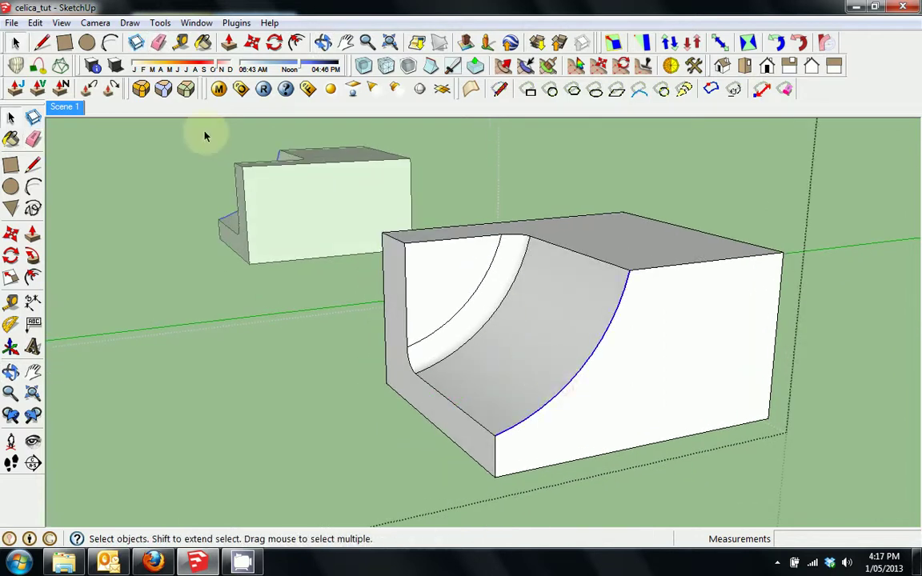
left_click(141, 88)
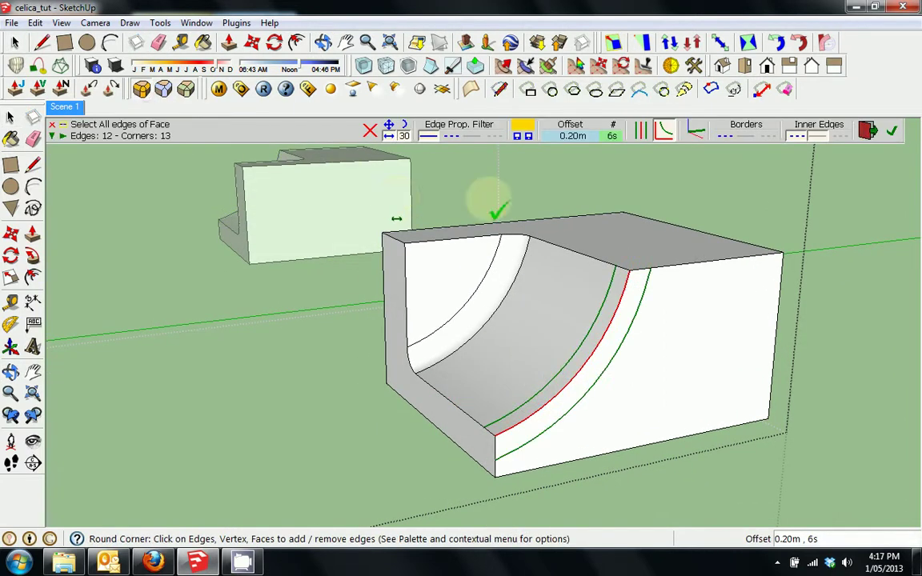
left_click(897, 136)
middle_click_drag(583, 336, 703, 354)
Step: Select all the connected box geometry and make it a group
left_click(543, 363)
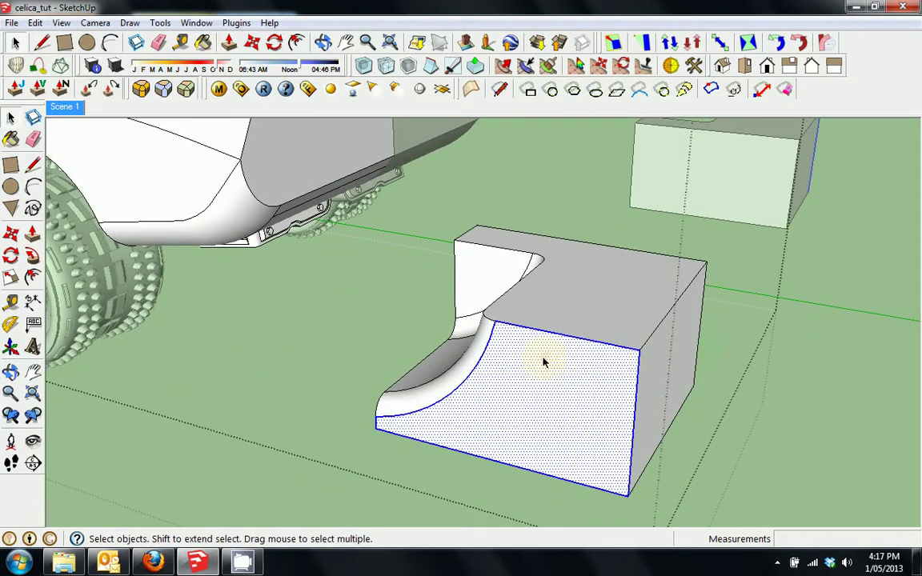
triple_click(543, 363)
right_click(545, 362)
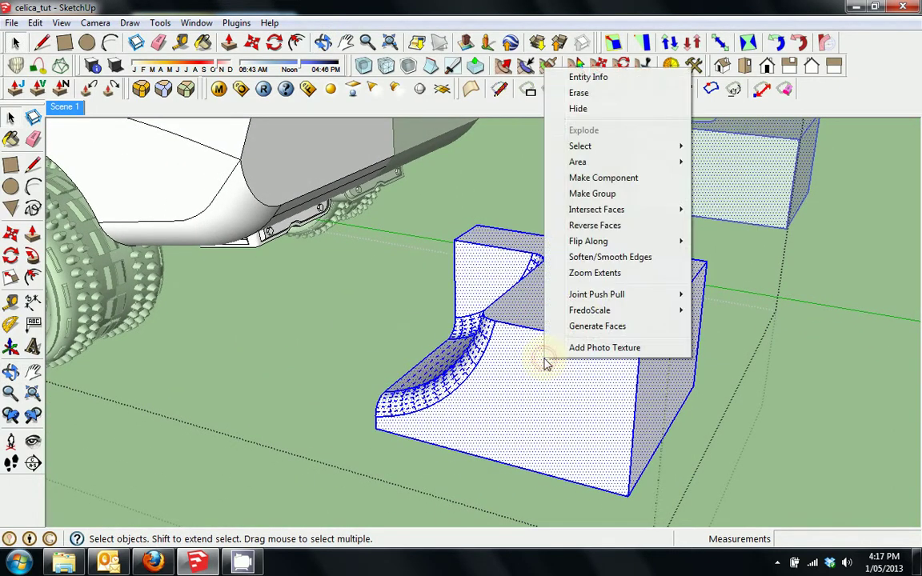
left_click(617, 199)
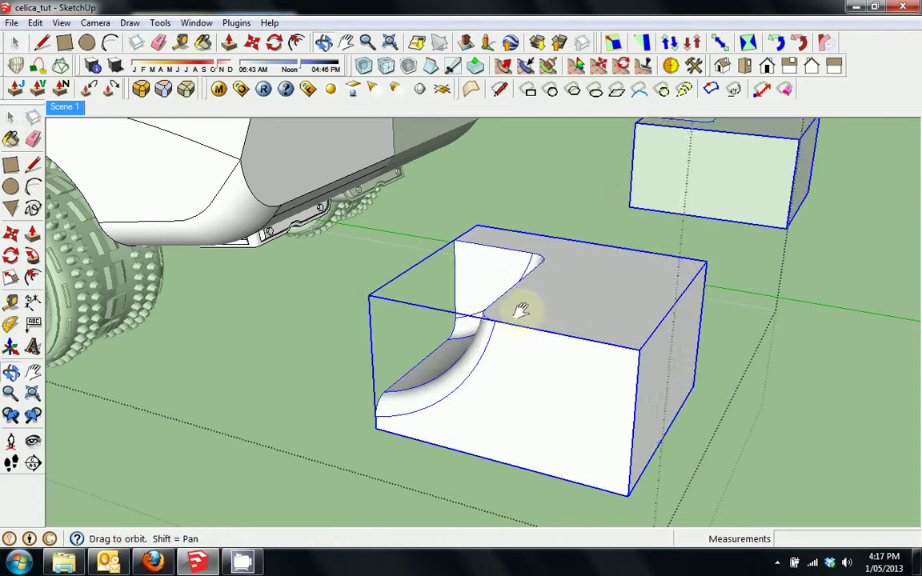
middle_click_drag(519, 309, 383, 326)
Step: Move the box group from its midpoint against the car's rear end
key("m")
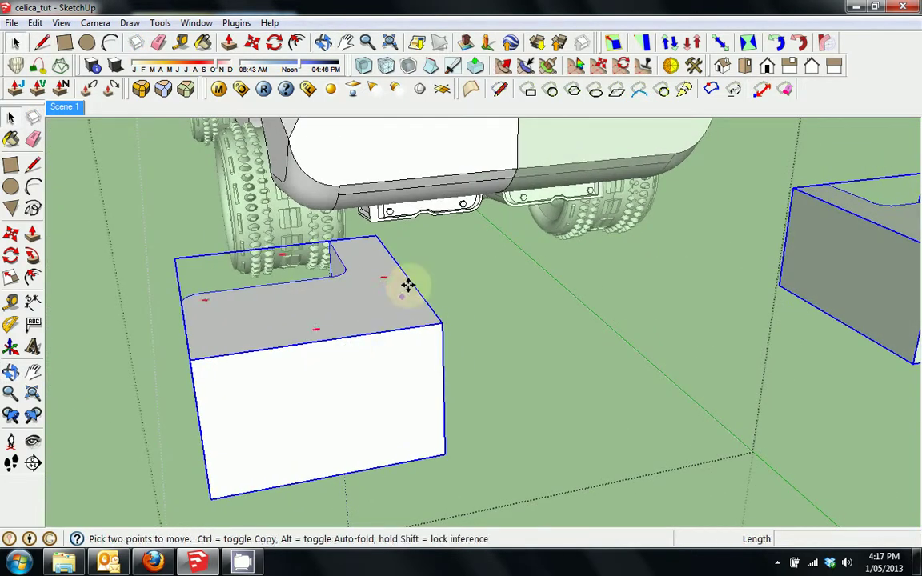
left_click(409, 277)
middle_click_drag(447, 206, 505, 236)
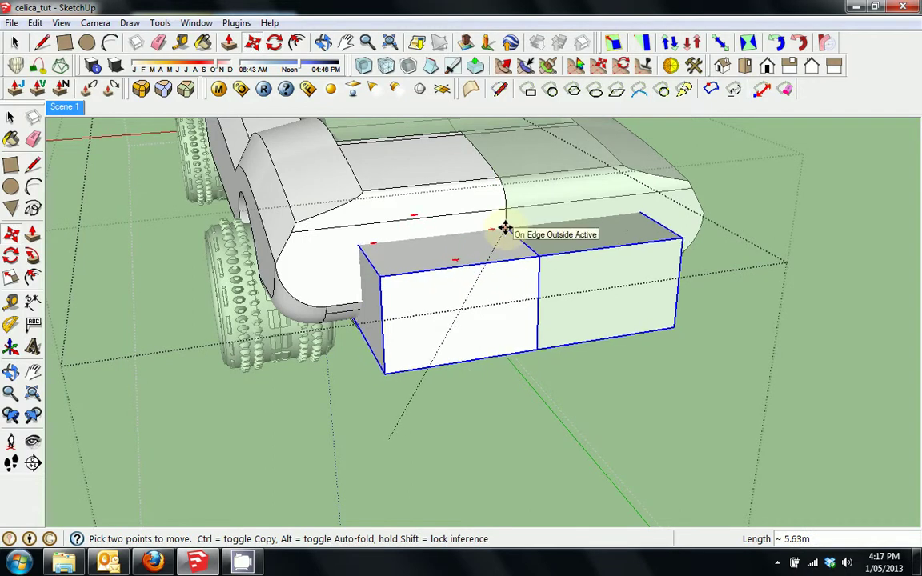
middle_click_drag(507, 198, 405, 322)
Step: Scale the box 1.12 along the red axis and explode it into loose faces
key("s")
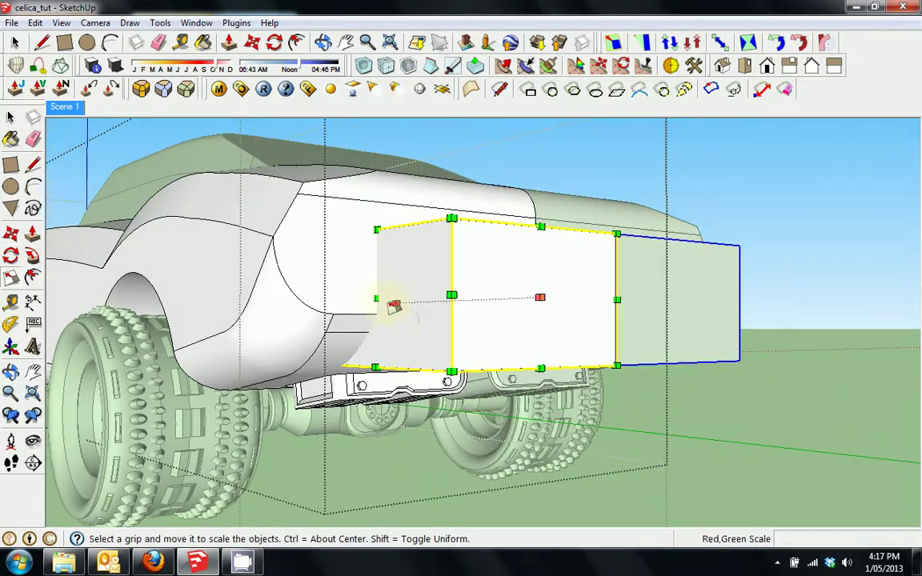
left_click_drag(375, 299, 354, 299)
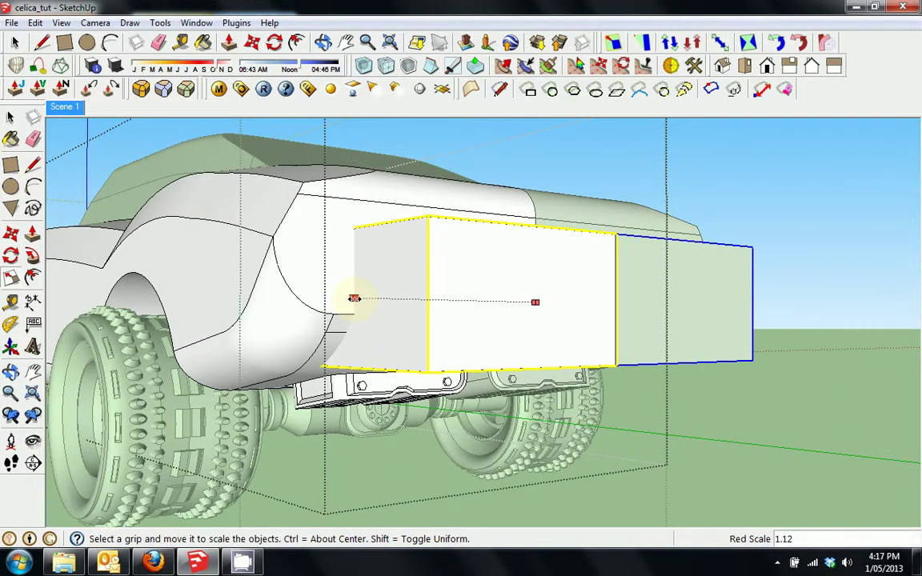
mouse_move(394, 328)
middle_mouse_down()
mouse_move(309, 274)
mouse_move(276, 238)
mouse_move(383, 325)
mouse_move(385, 357)
mouse_move(395, 343)
middle_mouse_up()
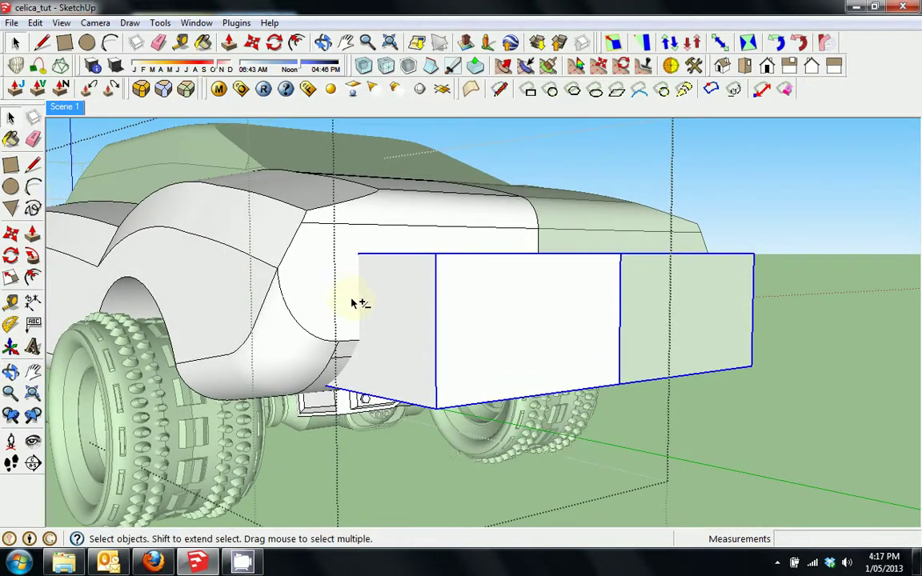
right_click(393, 308)
left_click(433, 123)
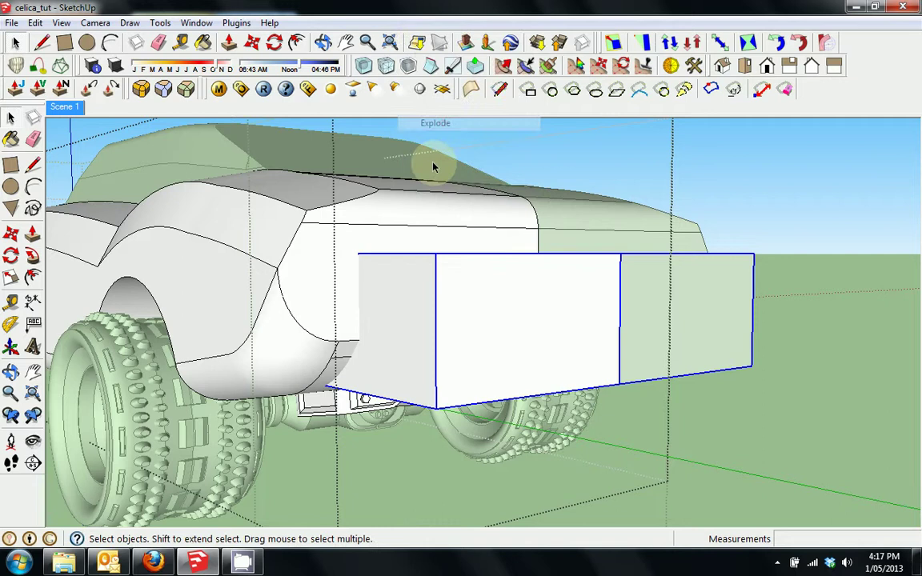
Step: Select the car body with the box faces and apply Intersect Faces With Selection
left_click(352, 319, "shift")
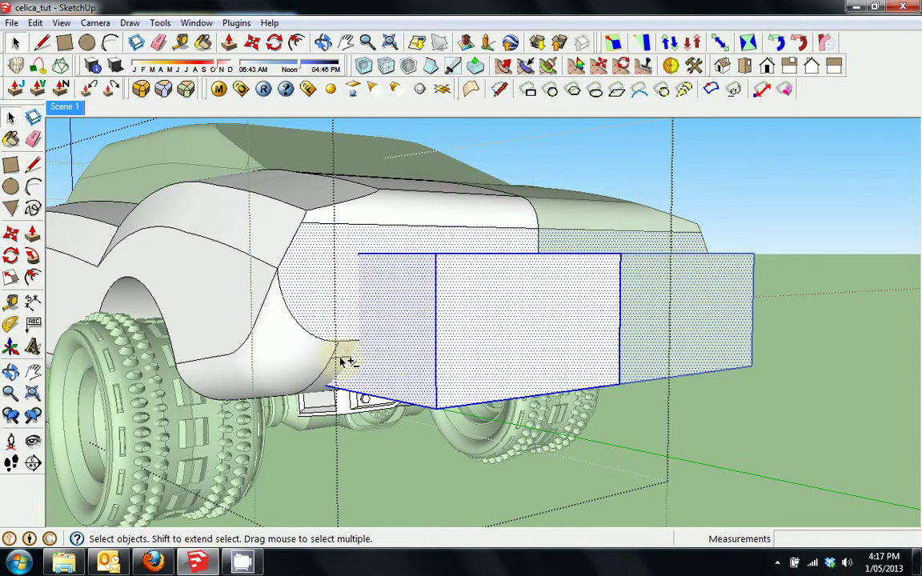
middle_click_drag(335, 371, 390, 268)
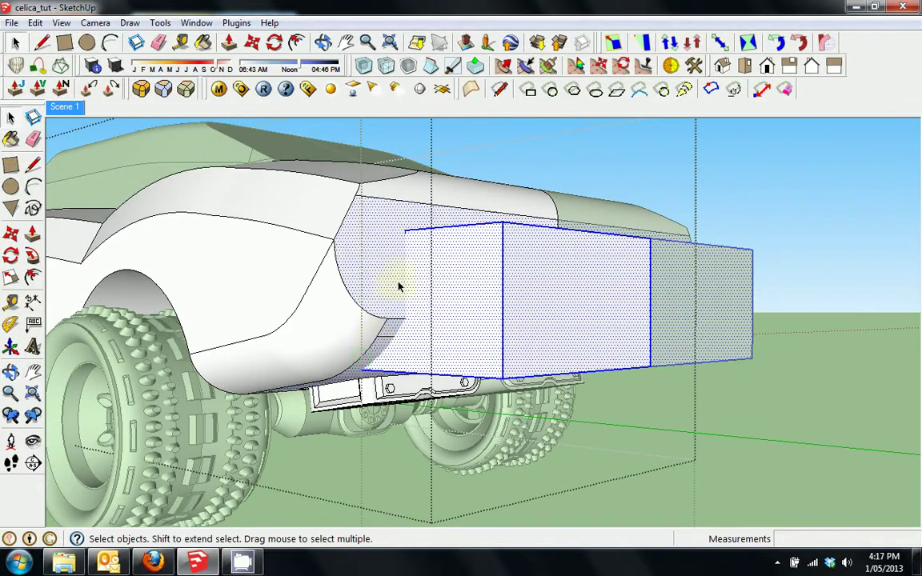
right_click(389, 264)
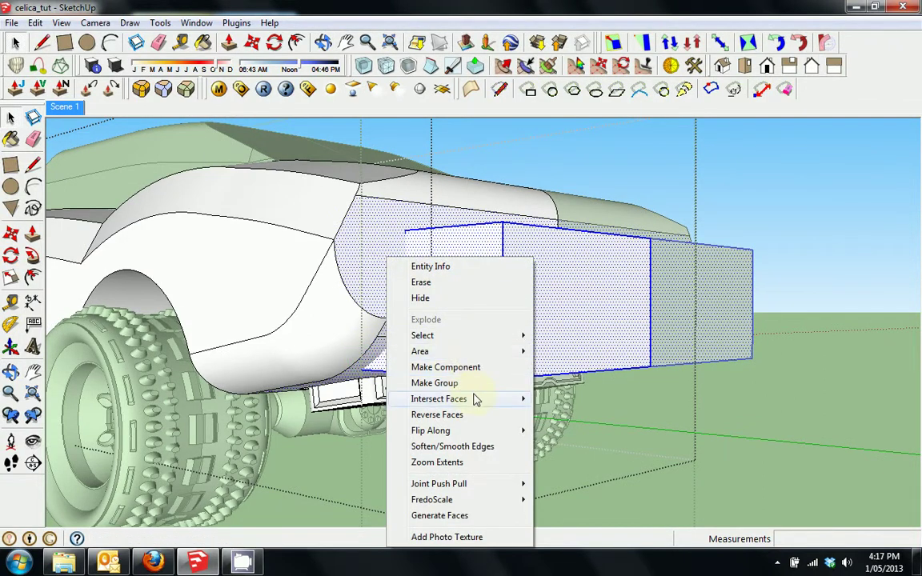
mouse_move(477, 400)
left_click(578, 432)
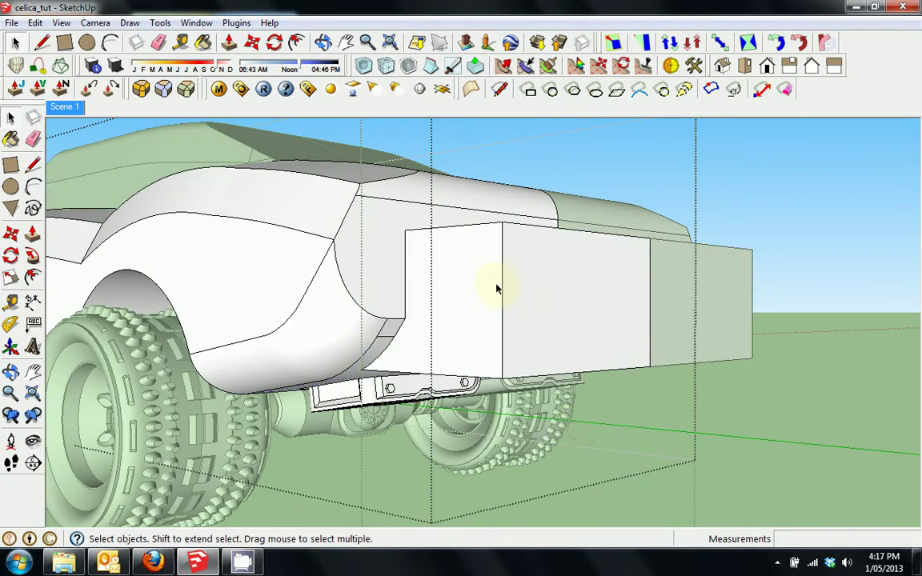
middle_click_drag(492, 279, 632, 400)
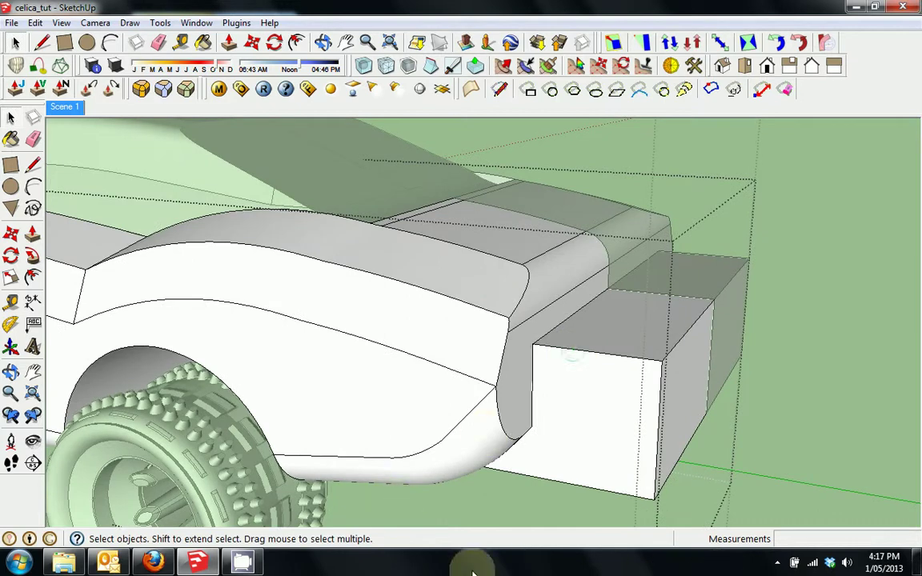
left_click(777, 563)
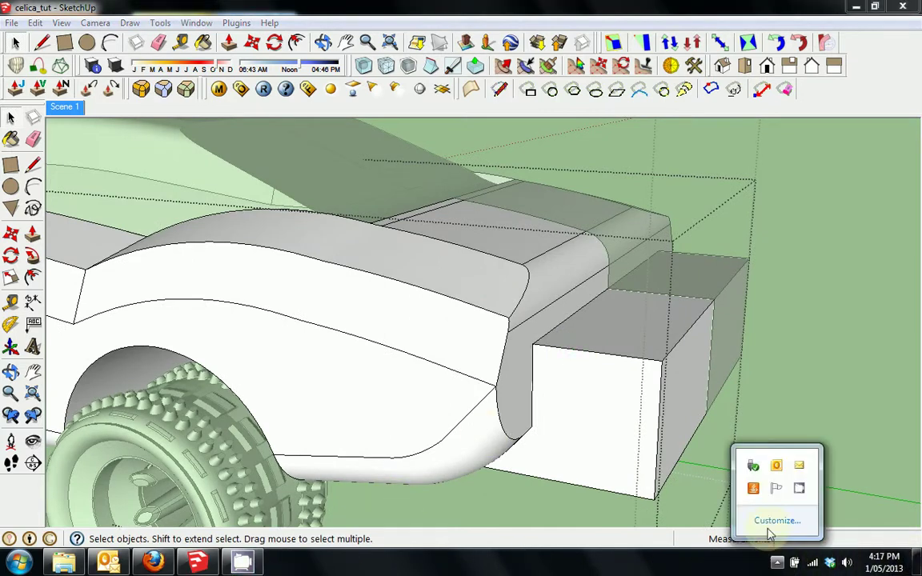
left_click(800, 489)
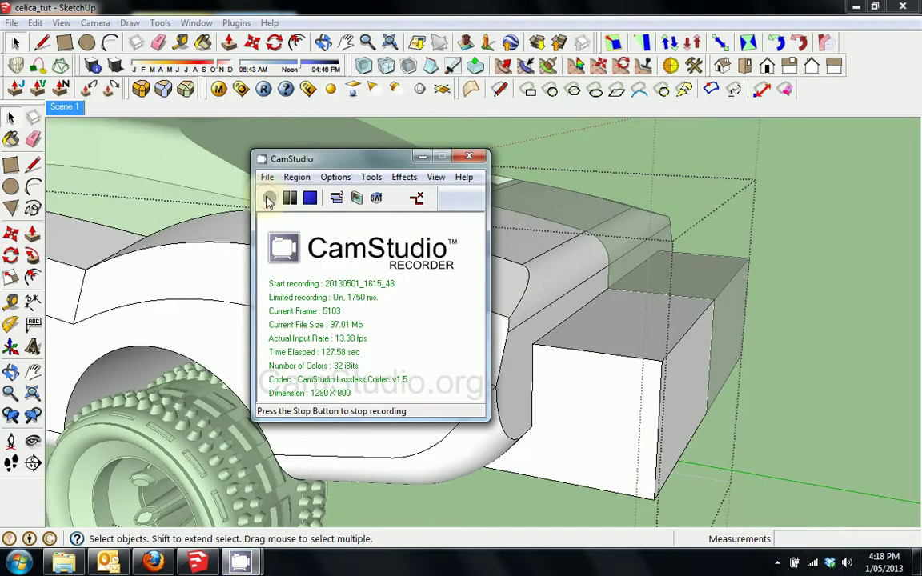
Step: Erase the protruding front box's outer edges to open the recess
left_click(423, 157)
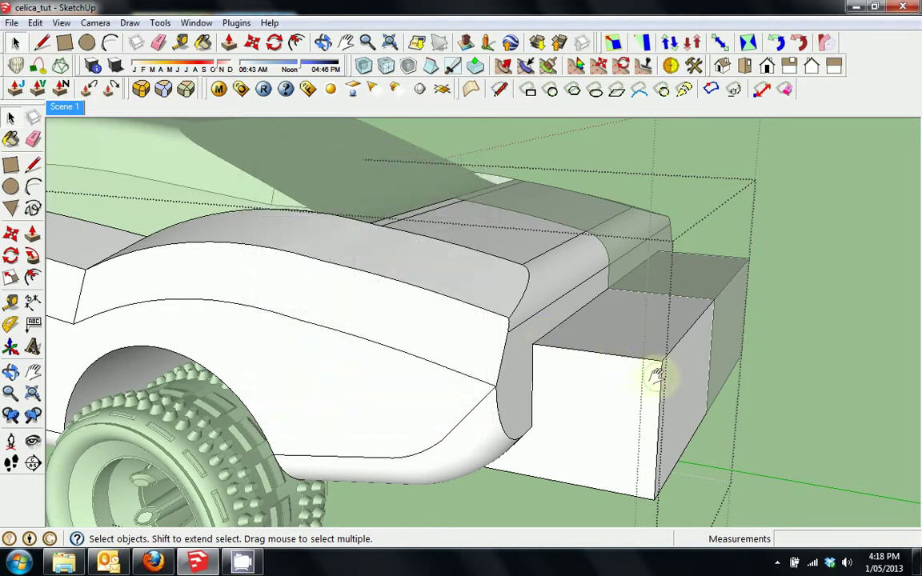
mouse_move(654, 376)
middle_mouse_down()
mouse_move(556, 302)
mouse_move(538, 273)
mouse_move(539, 222)
mouse_move(560, 310)
middle_mouse_up()
key("e")
mouse_move(560, 300)
left_mouse_down()
mouse_move(639, 249)
mouse_move(623, 357)
mouse_move(631, 364)
mouse_move(551, 438)
left_mouse_up()
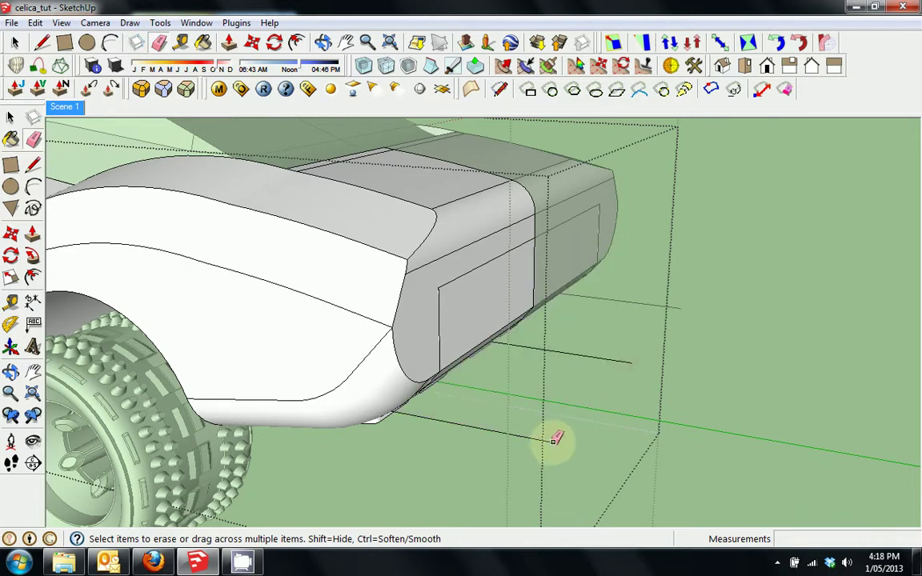
middle_click_drag(610, 362, 403, 251)
left_click_drag(406, 266, 406, 281)
Step: Try erasing the edge splitting the vertical rear panel, then undo it with Ctrl+Z
middle_click_drag(439, 288, 418, 334)
scroll(425, 292, "up", 3)
mouse_move(426, 292)
middle_mouse_down()
mouse_move(392, 309)
mouse_move(310, 306)
mouse_move(370, 281)
mouse_move(453, 305)
middle_mouse_up()
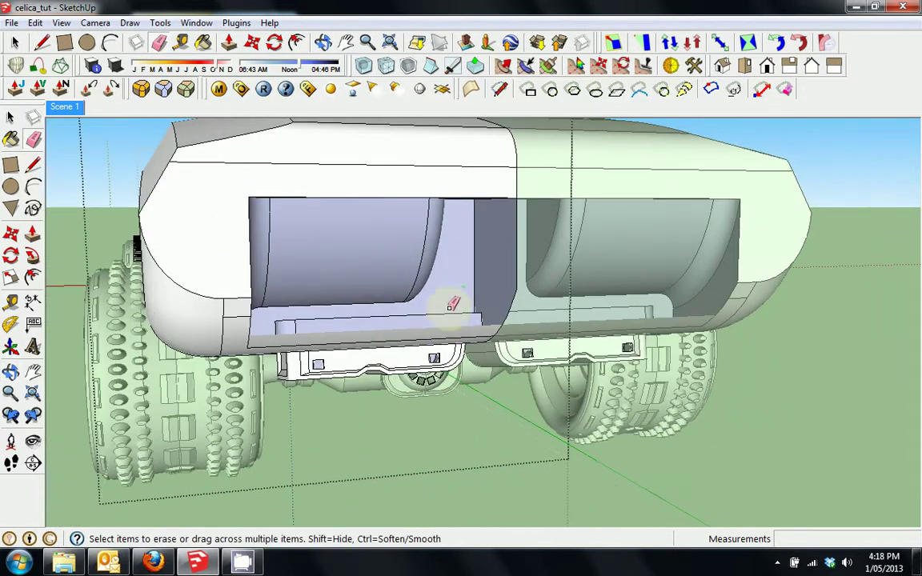
scroll(427, 331, "up", 3)
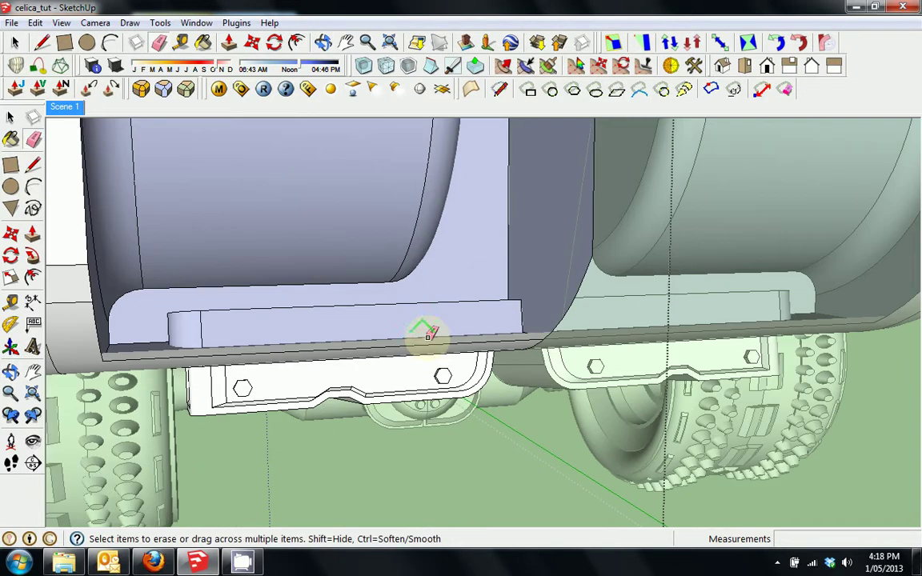
left_click(571, 309)
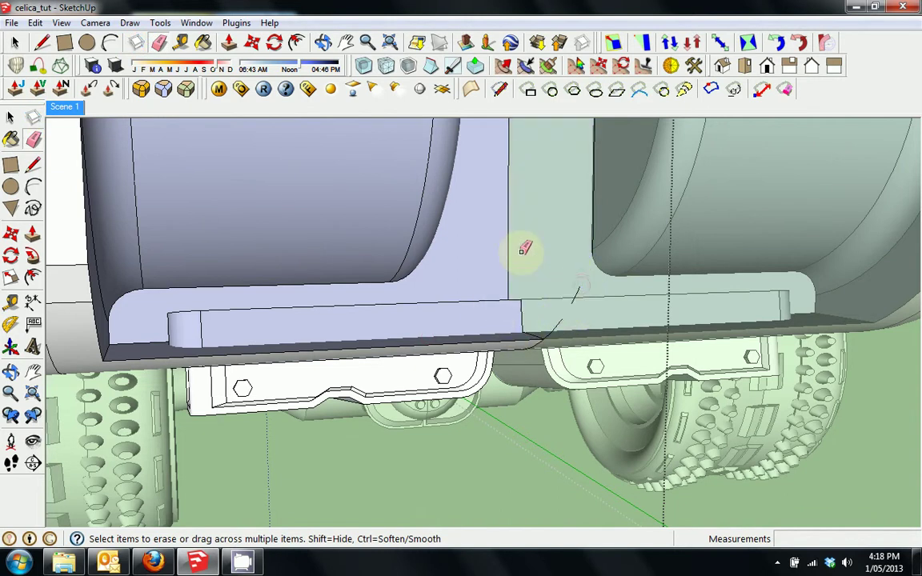
mouse_move(527, 248)
middle_mouse_down()
mouse_move(531, 294)
mouse_move(587, 301)
mouse_move(587, 274)
mouse_move(522, 261)
middle_mouse_up()
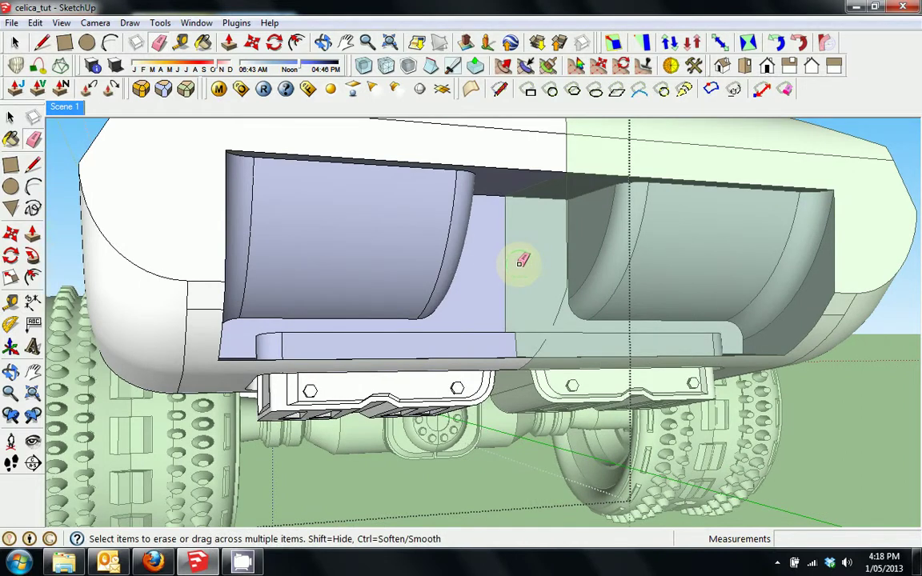
key("ctrl+z")
key("space")
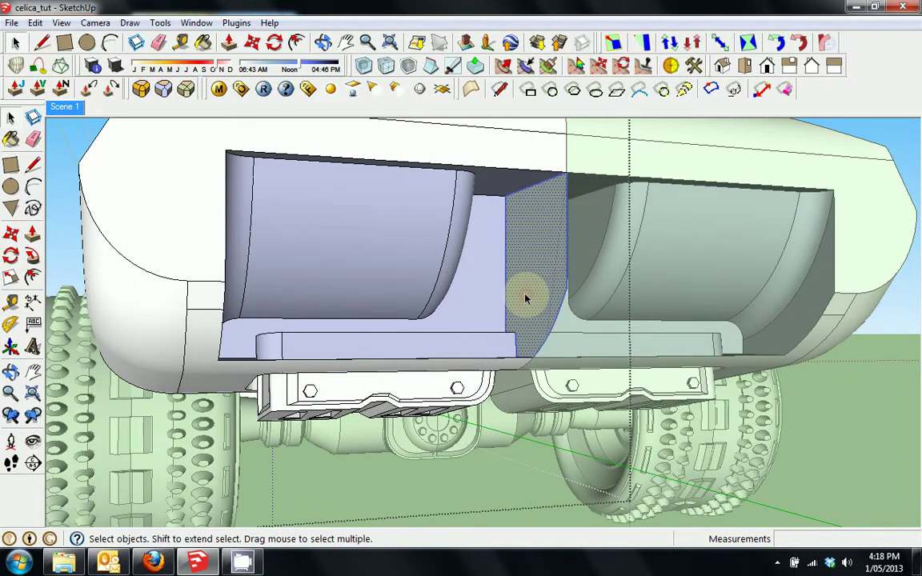
Step: Select the dark vertical face inside the recess and delete it
right_click(525, 298)
left_click(467, 278)
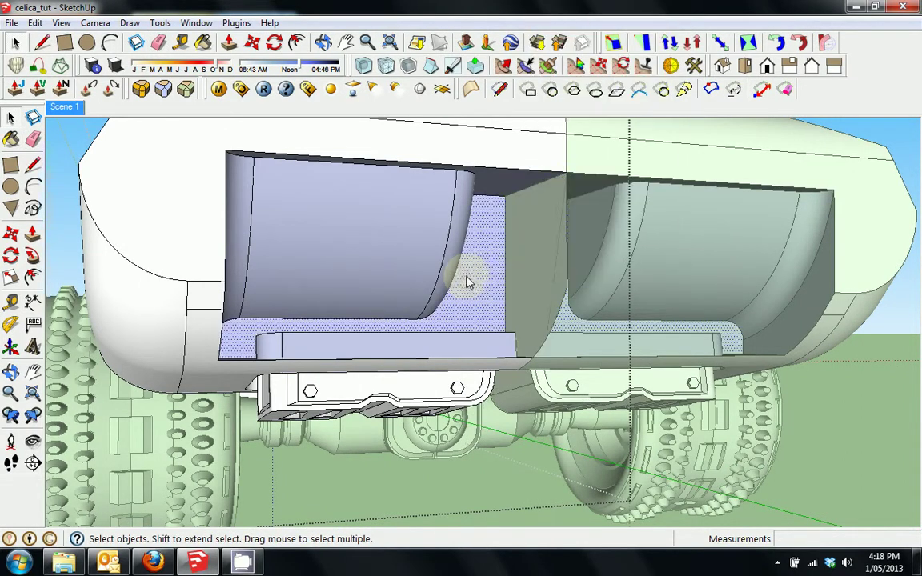
left_click(531, 263, "shift")
left_click(491, 318, "shift")
middle_click_drag(491, 317, 470, 287)
scroll(517, 223, "up", 2)
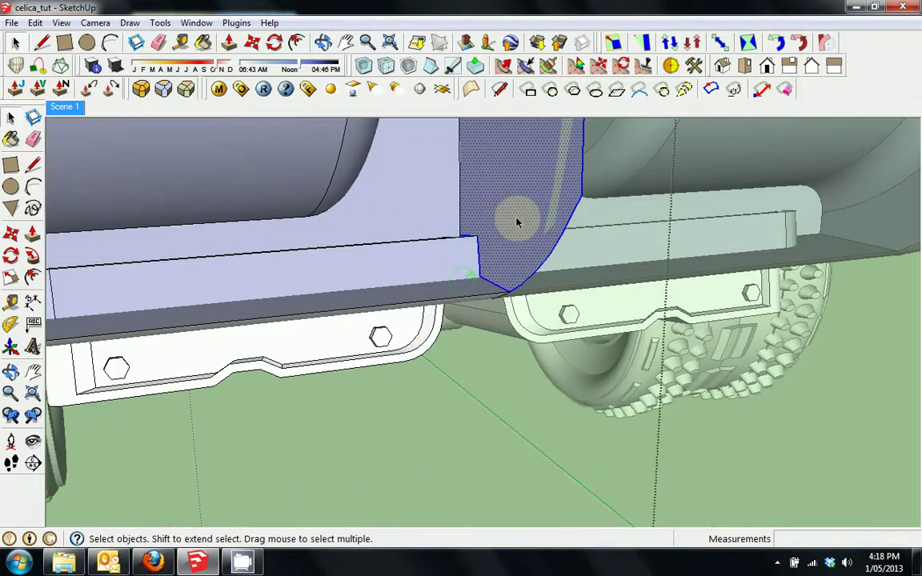
right_click(529, 226)
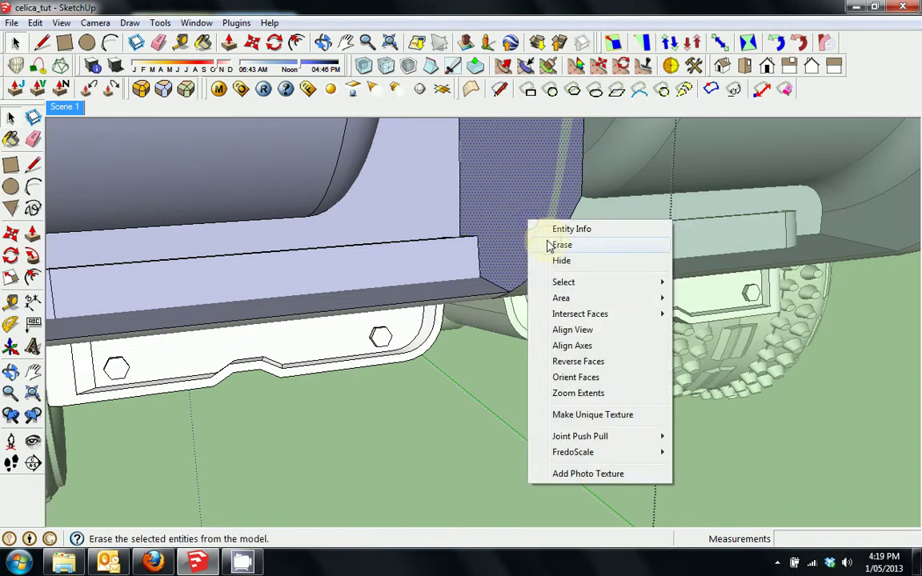
left_click(561, 245)
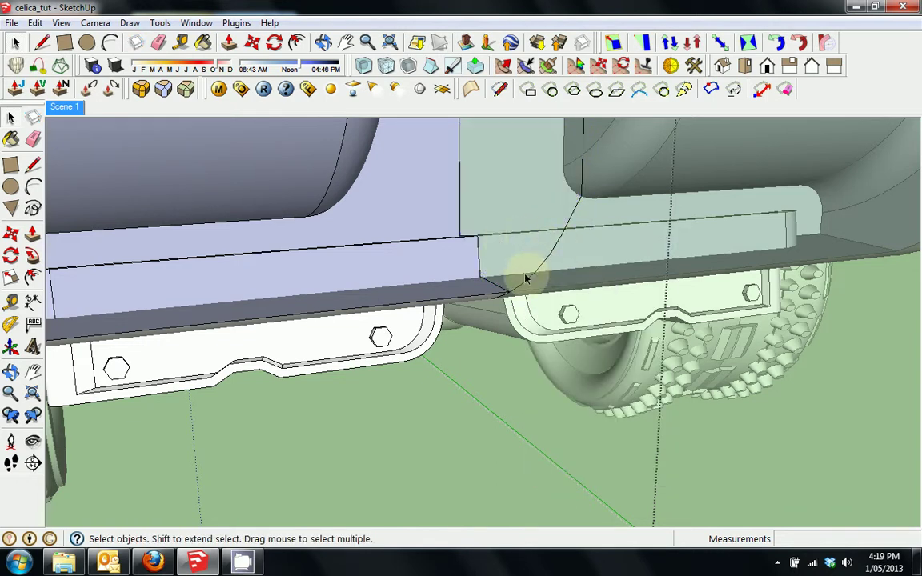
Step: Erase the vertical edge on the indent face, then undo that erase
key("e")
mouse_move(501, 201)
middle_mouse_down()
mouse_move(539, 298)
mouse_move(524, 324)
mouse_move(524, 190)
mouse_move(537, 208)
mouse_move(544, 187)
middle_mouse_up()
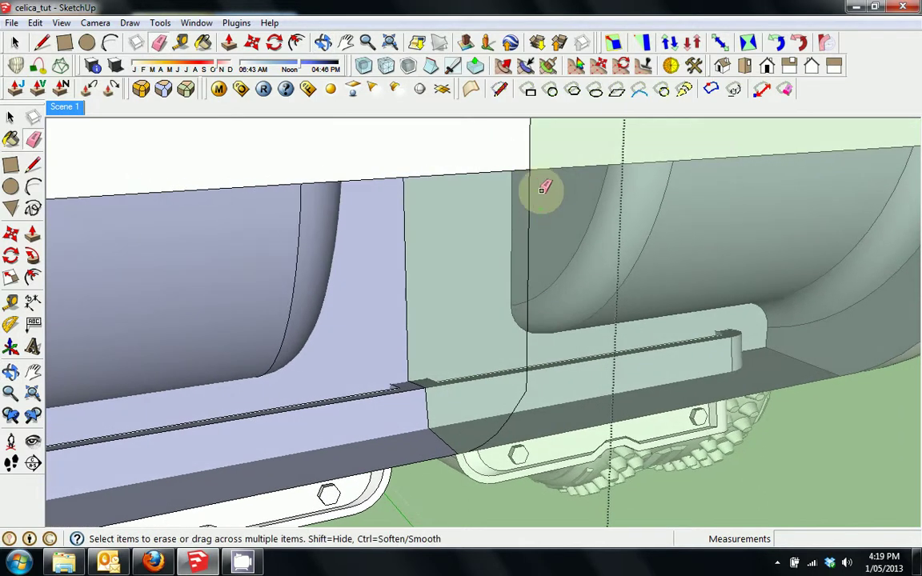
left_click_drag(532, 176, 529, 398)
key("space")
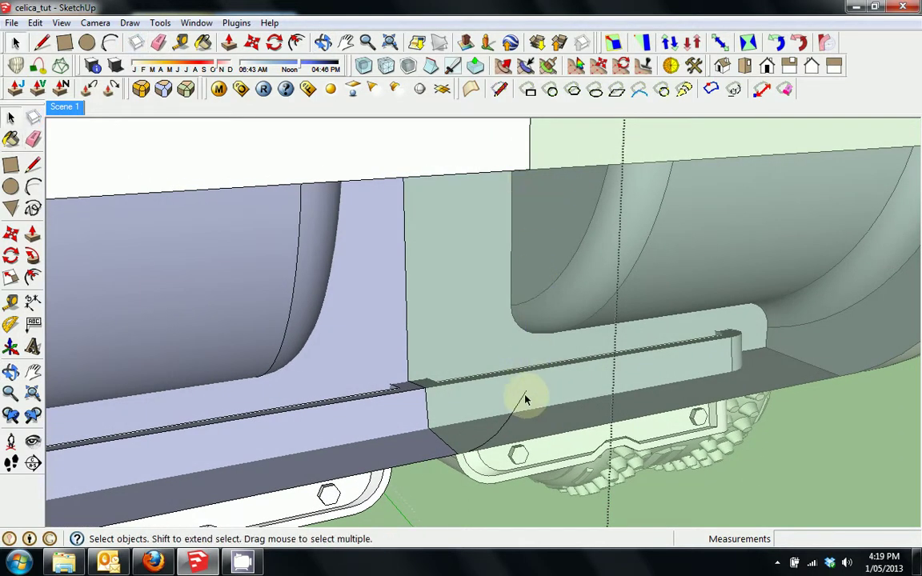
key("ctrl+z")
Step: Select the chassis geometry, accidentally erase the chassis body, and undo it
triple_click(401, 380)
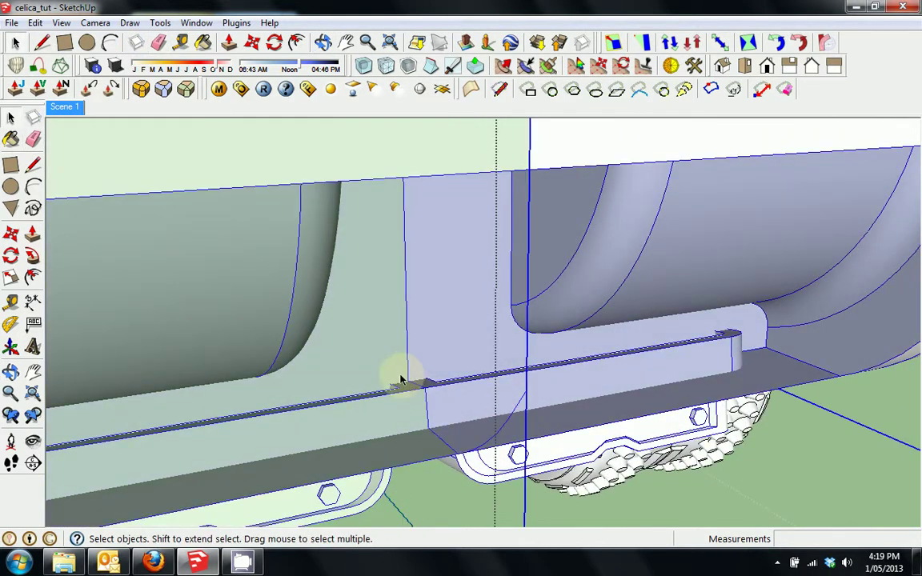
middle_click_drag(369, 377, 372, 304)
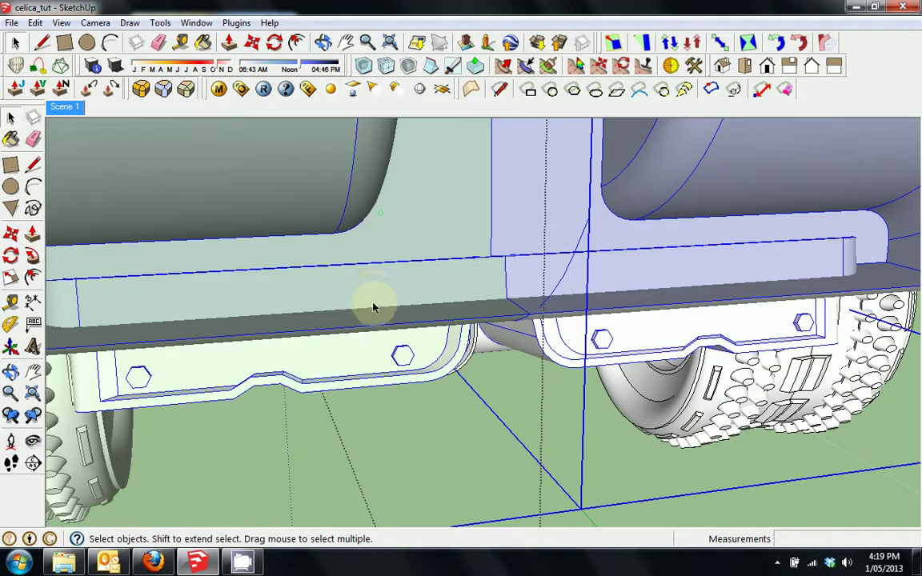
middle_click_drag(460, 320, 524, 299)
triple_click(526, 292)
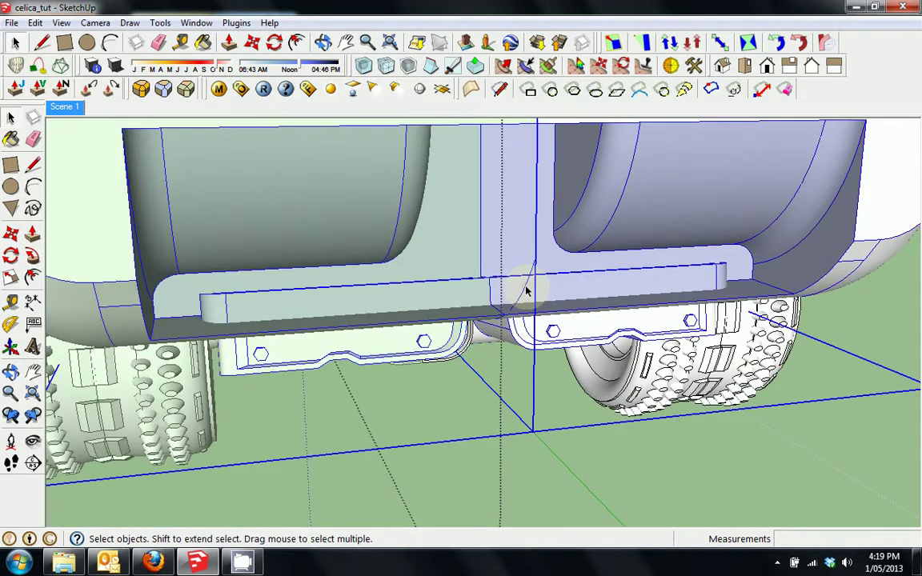
left_click(313, 235)
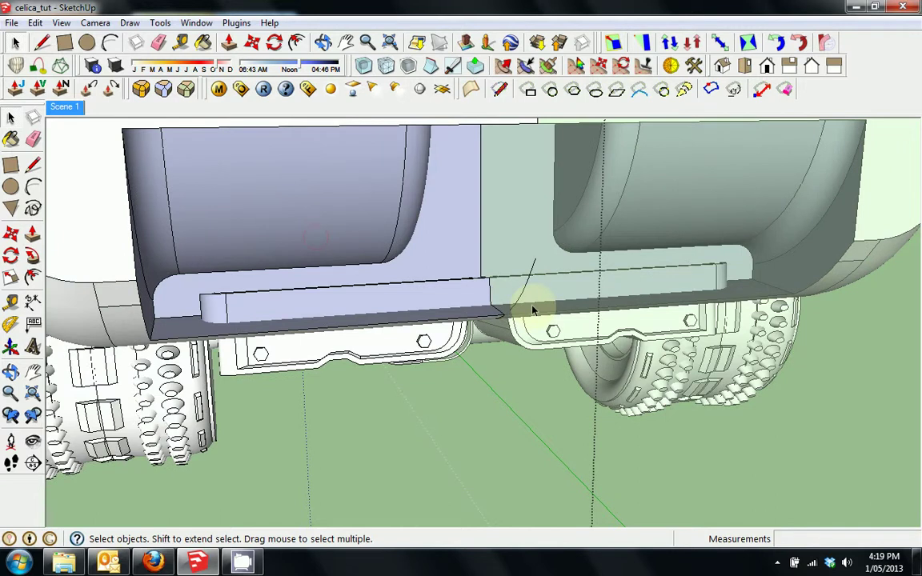
key("e")
left_click(533, 272)
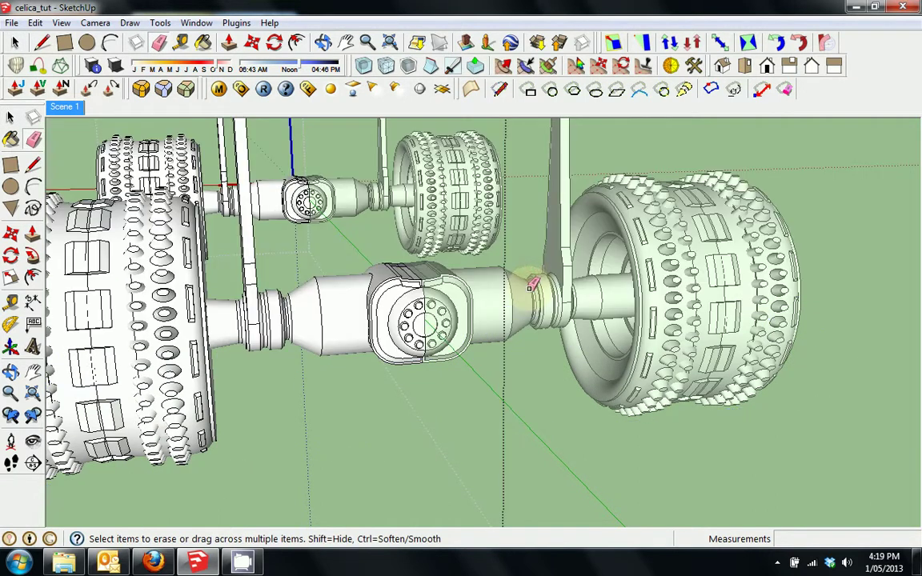
key("ctrl+z")
key("space")
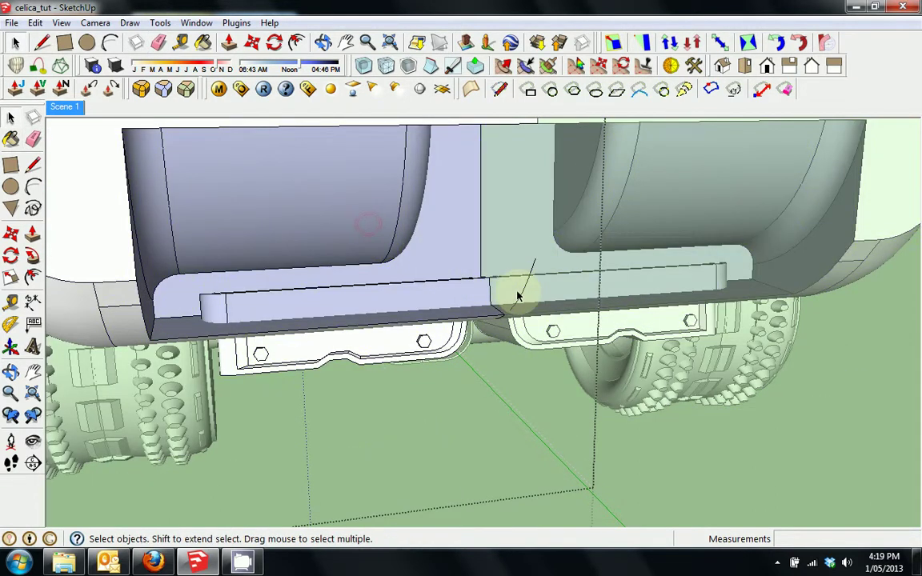
Step: Erase the stray curved edge on the recess ledge and orbit to inspect the car
scroll(517, 296, "up", 2)
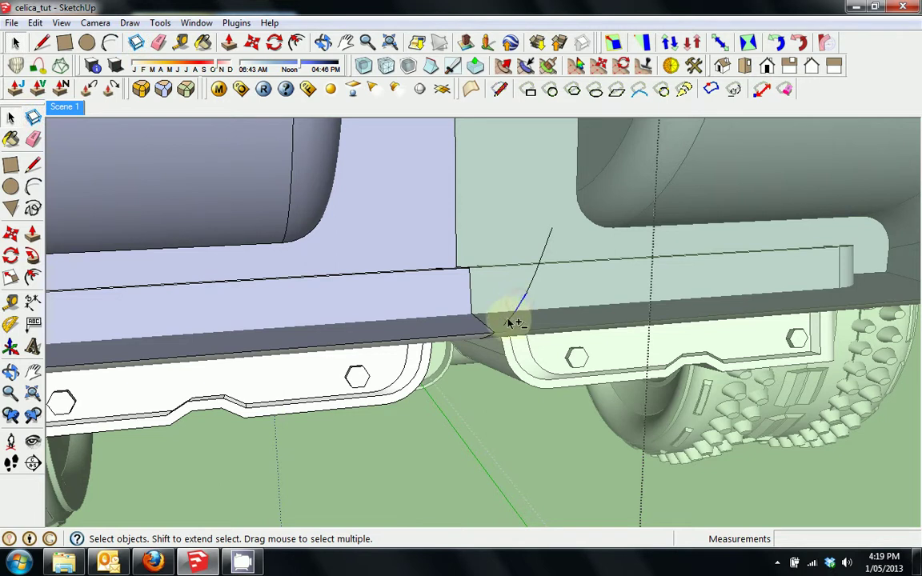
right_click(544, 253)
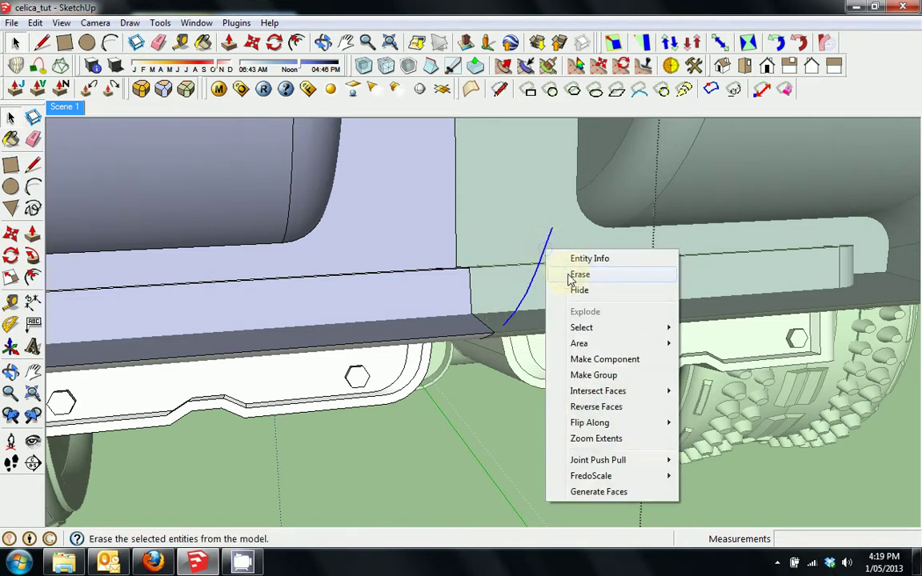
left_click(569, 269)
scroll(464, 311, "down", 3)
middle_click_drag(353, 308, 245, 224)
left_click_drag(244, 275, 472, 297)
middle_click_drag(472, 296, 257, 288)
scroll(308, 272, "up", 3)
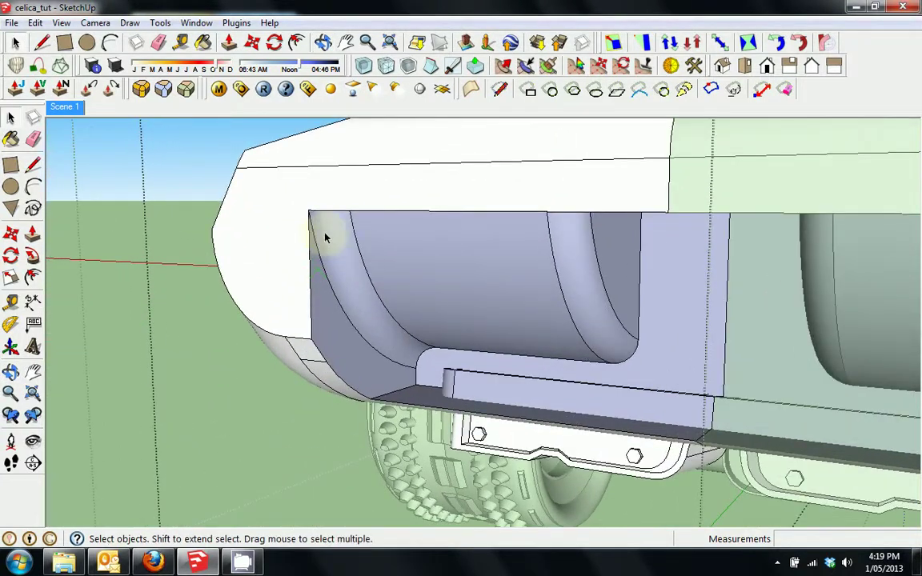
Step: Draw a long rectangular slot strip on the rear body above the indent
middle_click_drag(325, 237, 496, 375)
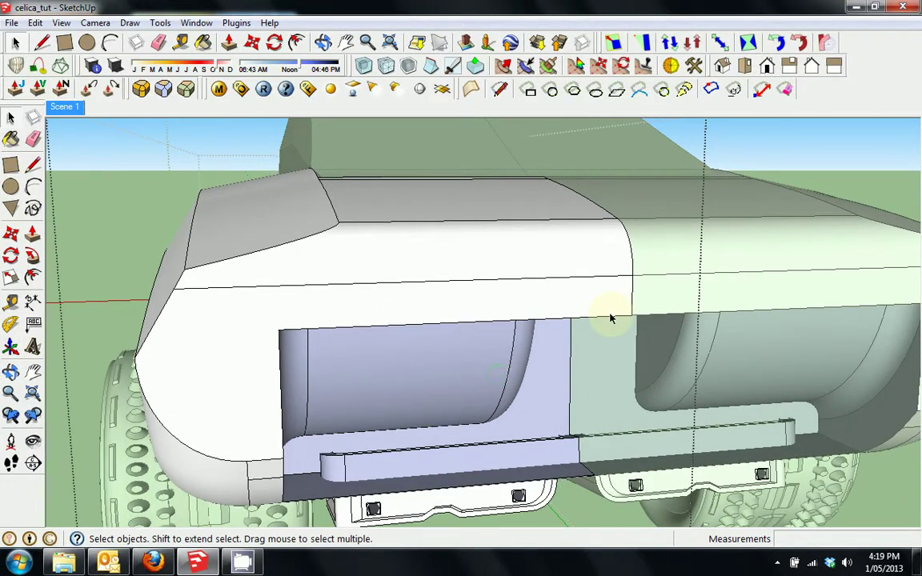
key("r")
left_click(632, 284)
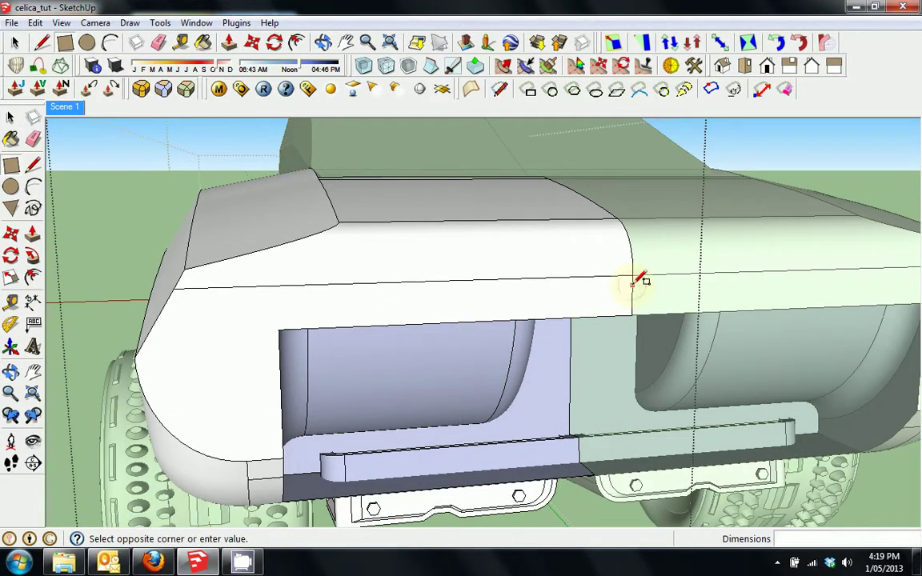
key("space")
left_click(316, 312)
scroll(321, 316, "up", 4)
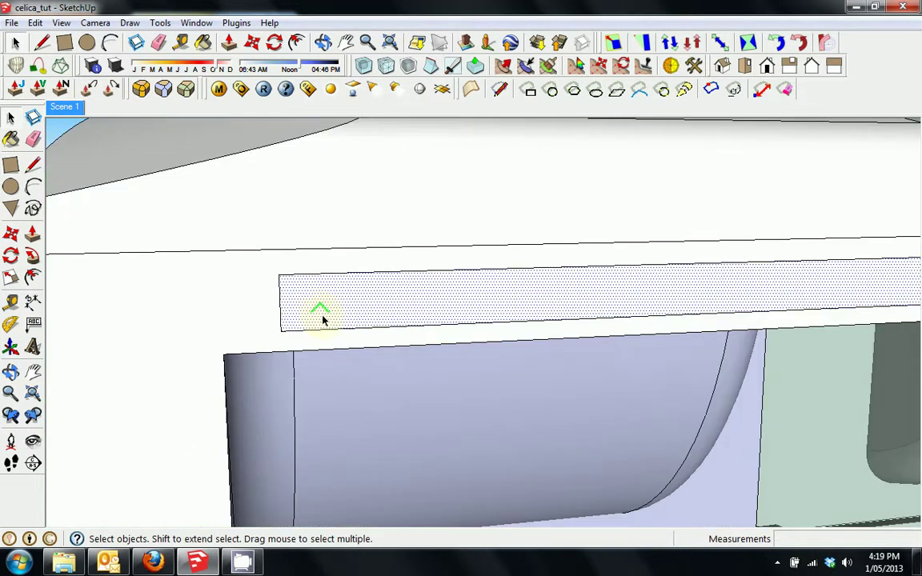
Step: Round the strip's end with a half-circle arc and clear the leftover corner edges
key("a")
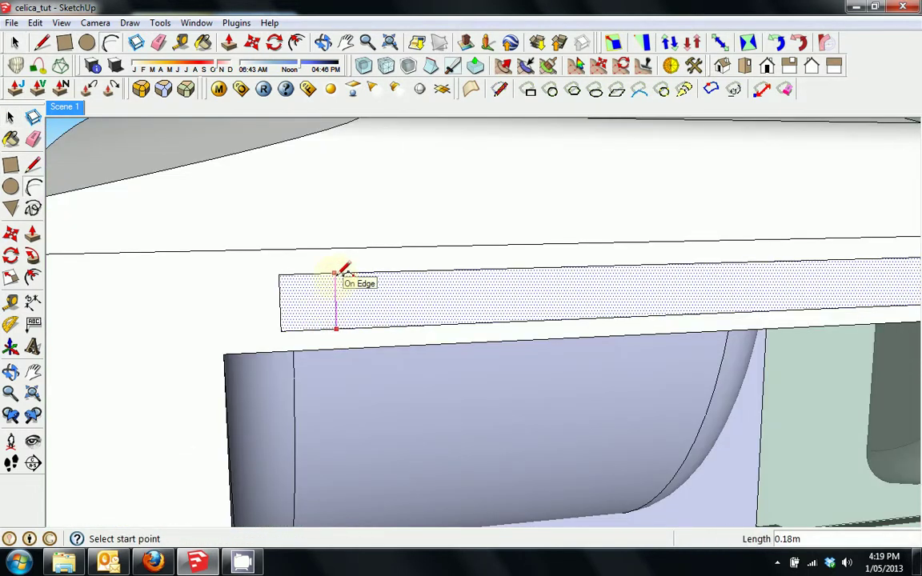
left_click(335, 274)
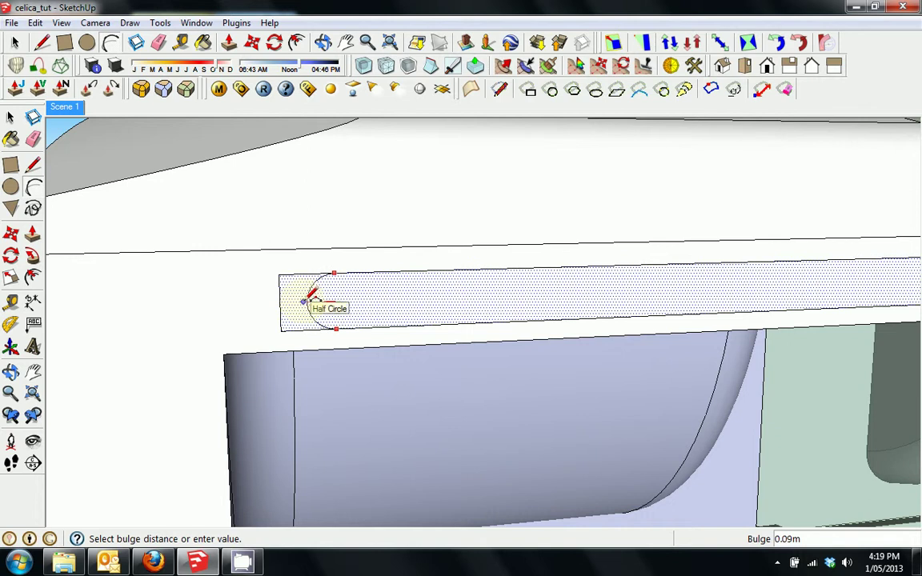
left_click(305, 301)
key("space")
key("e")
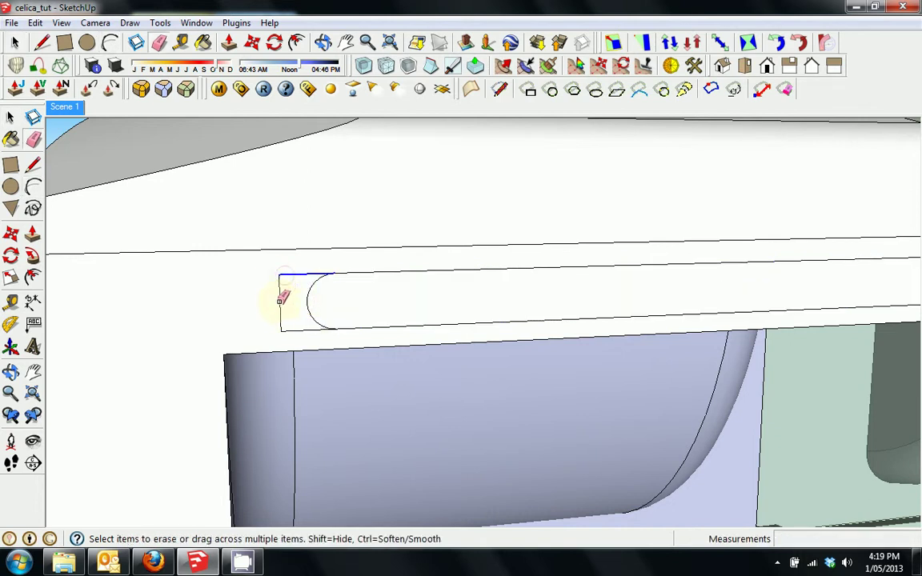
scroll(370, 316, "down", 3)
key("space")
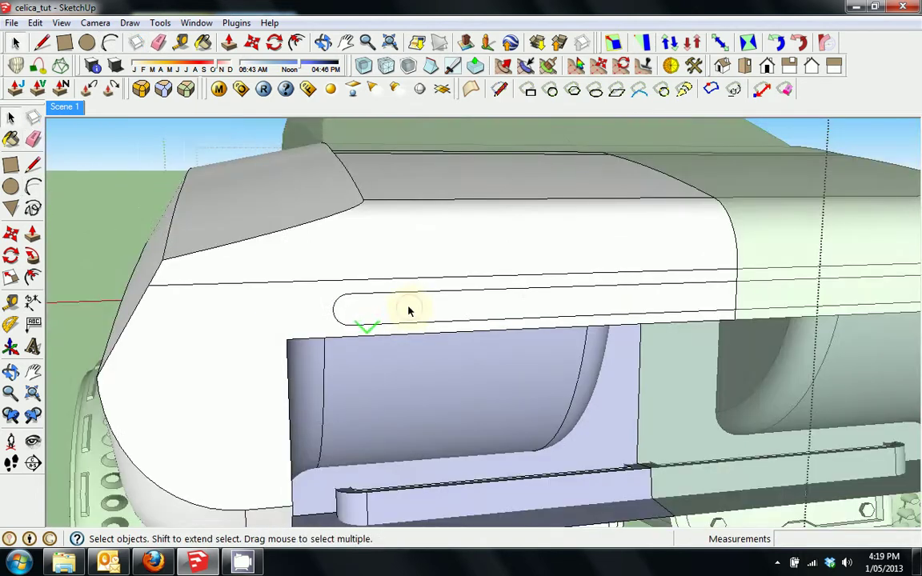
Step: Push the rounded slot face inward into the car body
left_click(408, 309)
key("p")
left_click(433, 316)
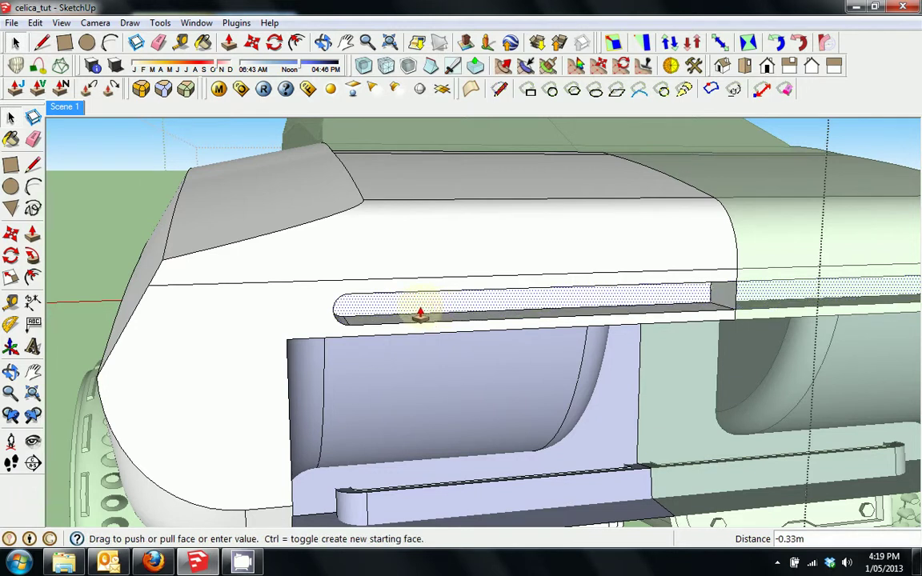
left_click(432, 318)
key("space")
key("e")
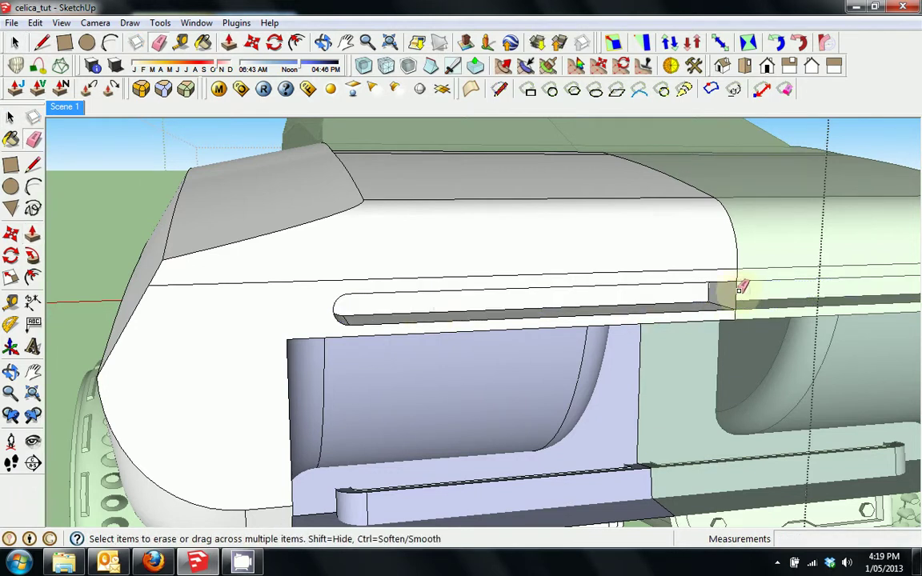
mouse_move(740, 288)
middle_mouse_down()
mouse_move(514, 302)
mouse_move(371, 284)
mouse_move(255, 295)
mouse_move(244, 285)
mouse_move(424, 233)
mouse_move(520, 277)
mouse_move(432, 292)
middle_mouse_up()
scroll(349, 307, "down", 3)
key("space")
middle_click_drag(349, 307, 505, 357)
middle_click_drag(194, 270, 489, 326)
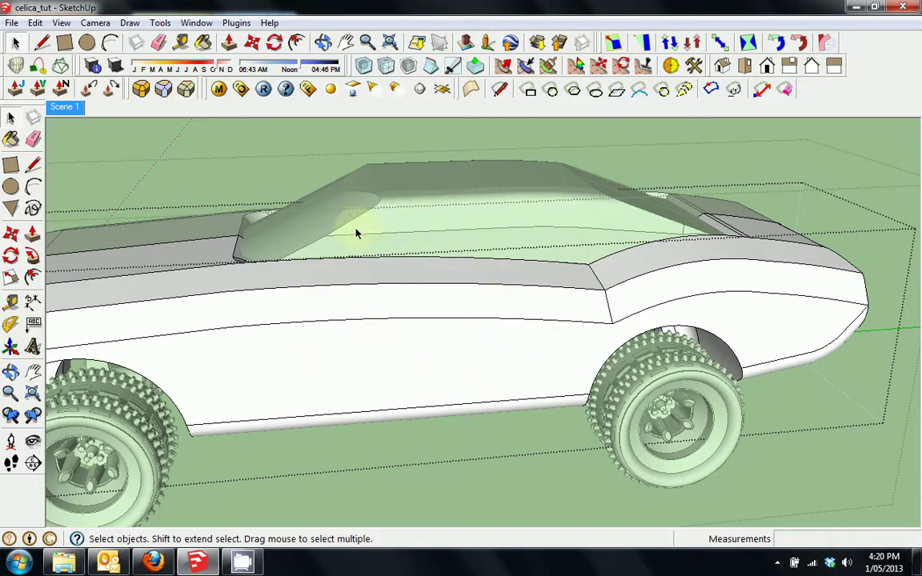
middle_click_drag(608, 270, 314, 239)
middle_click_drag(602, 274, 410, 295)
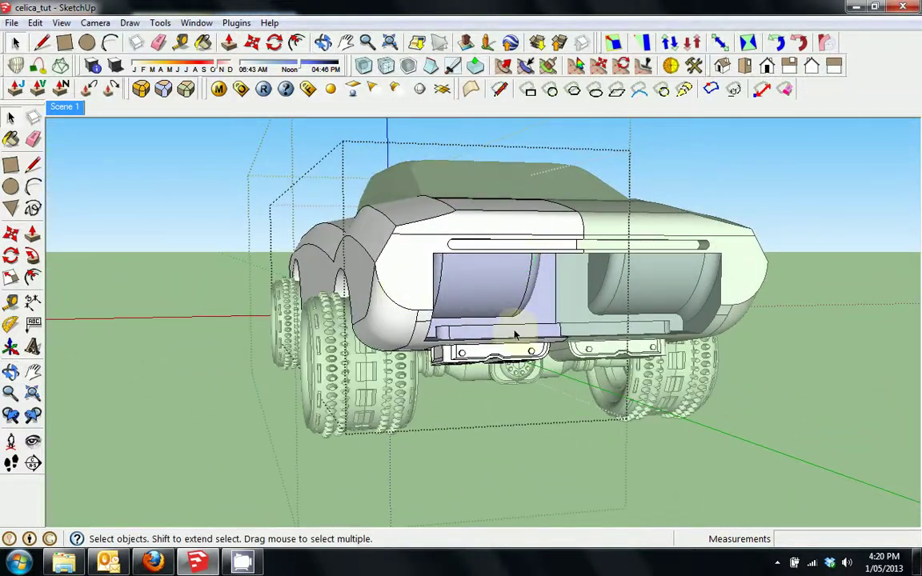
middle_click_drag(549, 274, 582, 323)
scroll(490, 312, "up", 3)
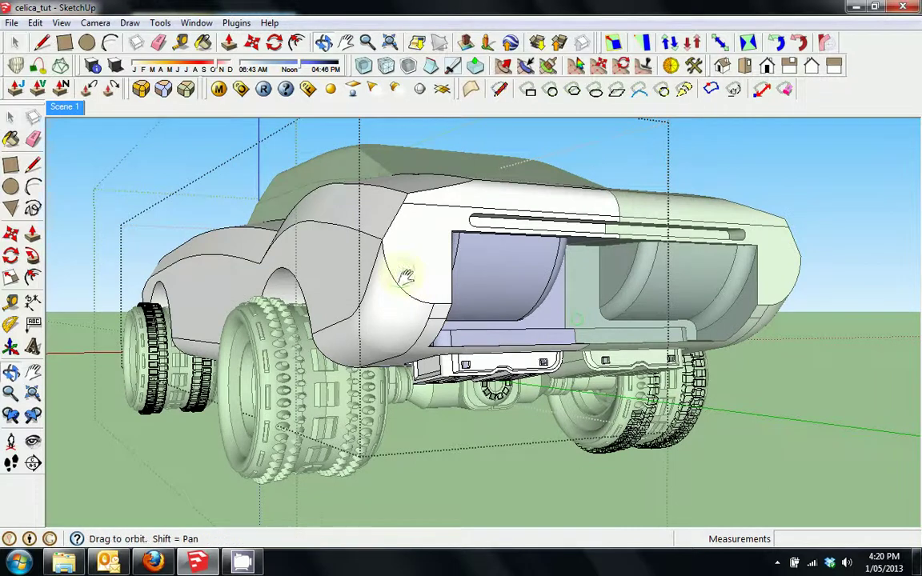
middle_click_drag(408, 268, 478, 292, "shift")
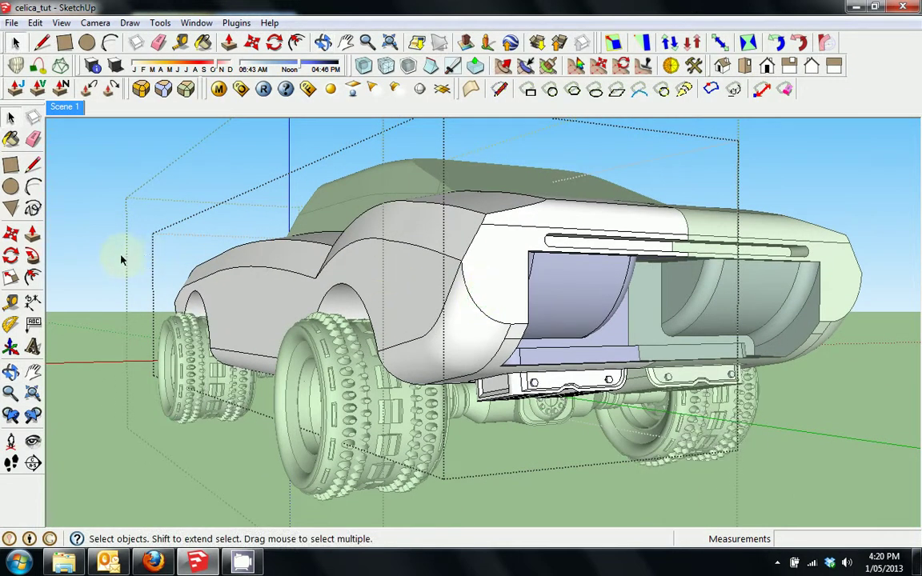